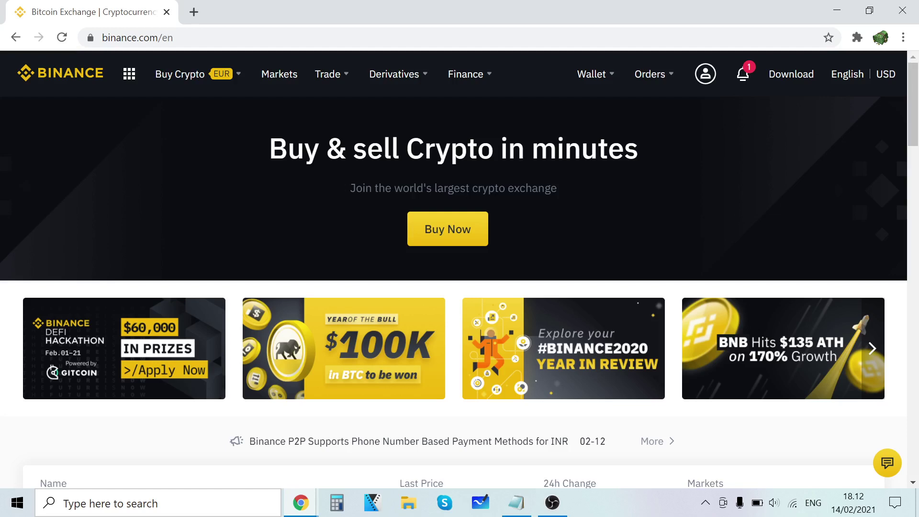
drag(349, 190, 498, 188)
click(498, 188)
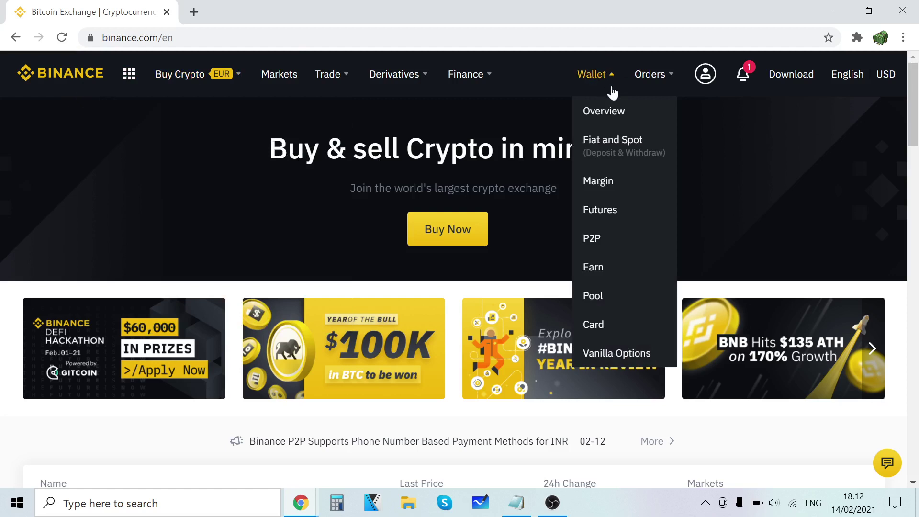
Open the Fiat and Spot wallet and examine the overall balances and the list of individual coin holdings.
mouse_move(610, 76)
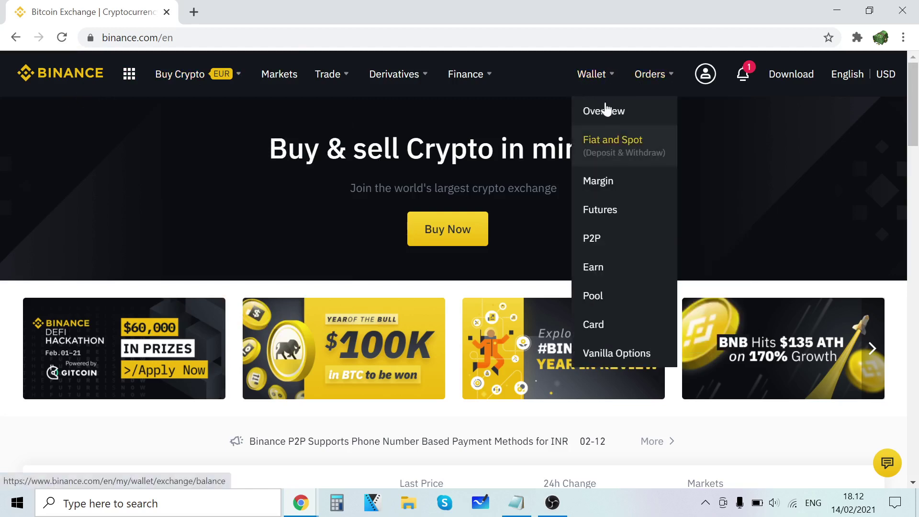
click(606, 162)
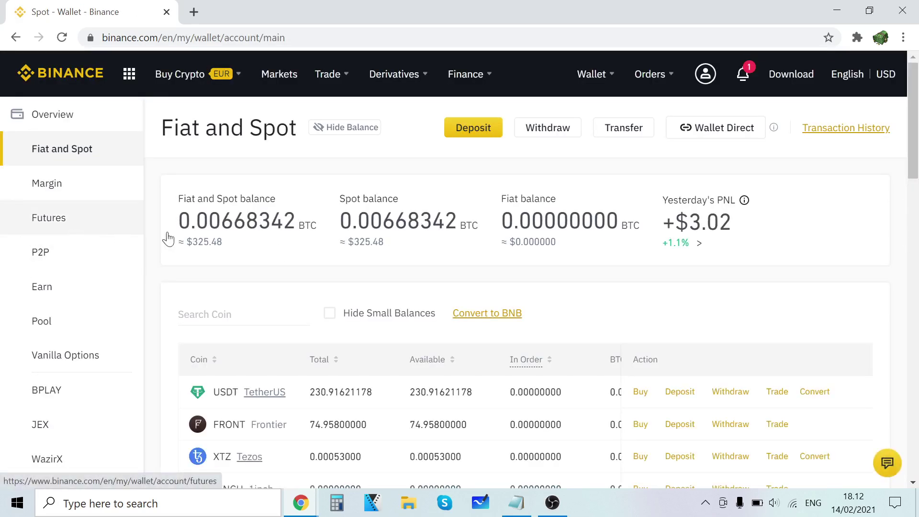
scroll(251, 133, down, 3)
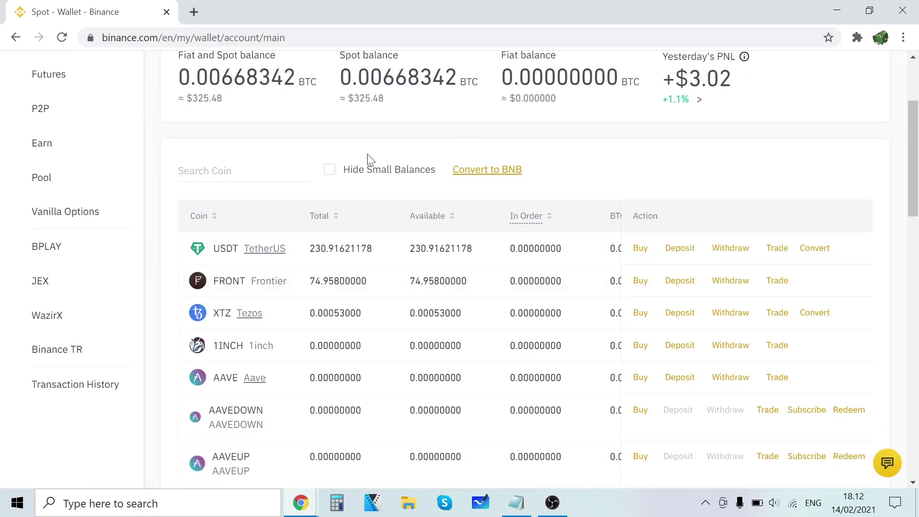
scroll(378, 192, up, 3)
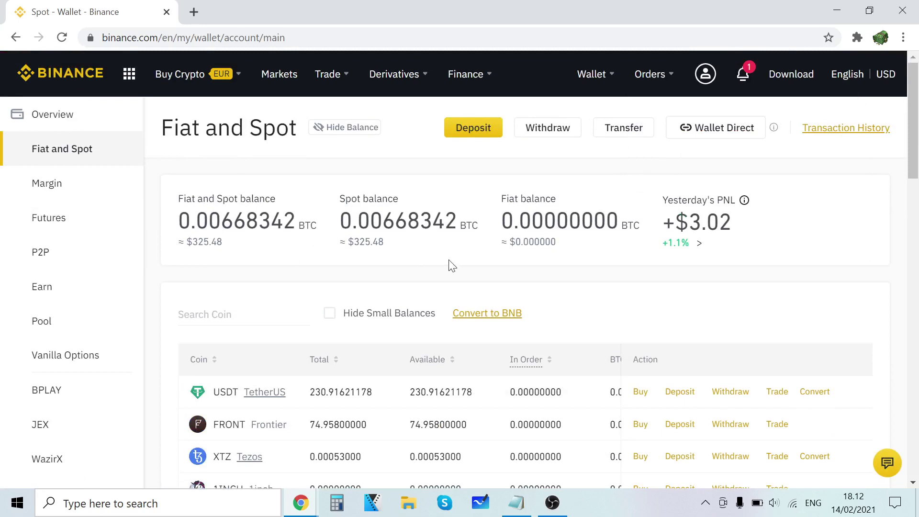
scroll(637, 257, down, 1)
scroll(234, 291, down, 4)
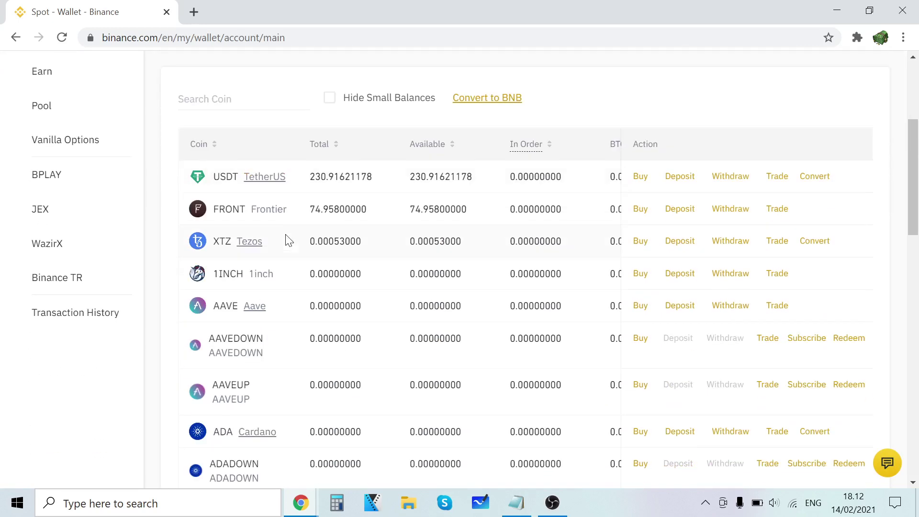
scroll(294, 320, down, 3)
scroll(273, 322, up, 3)
scroll(240, 382, down, 3)
scroll(249, 395, up, 8)
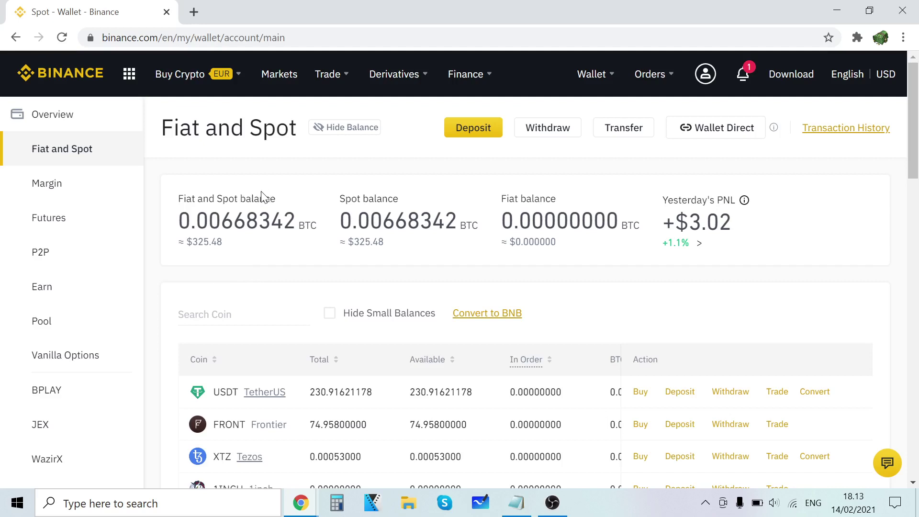
Open the Buy Crypto page for paying in EUR with a credit or debit card.
mouse_move(206, 86)
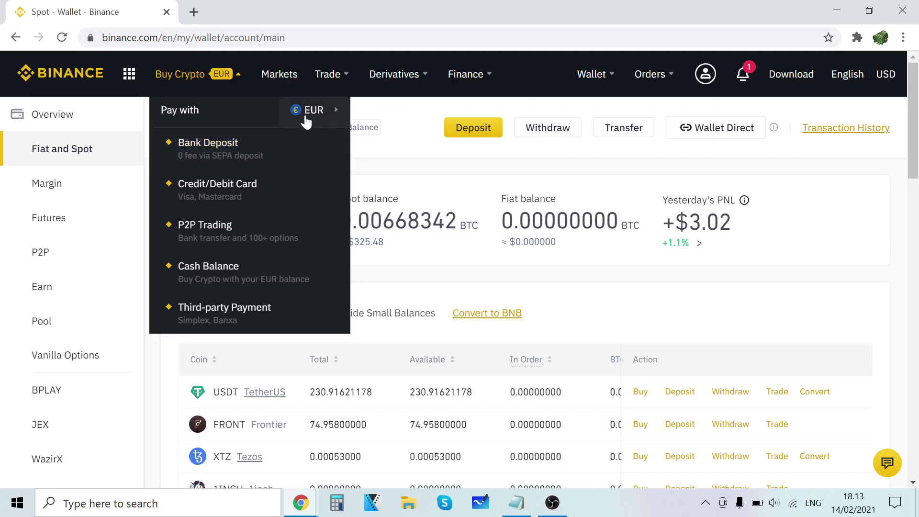
mouse_move(179, 90)
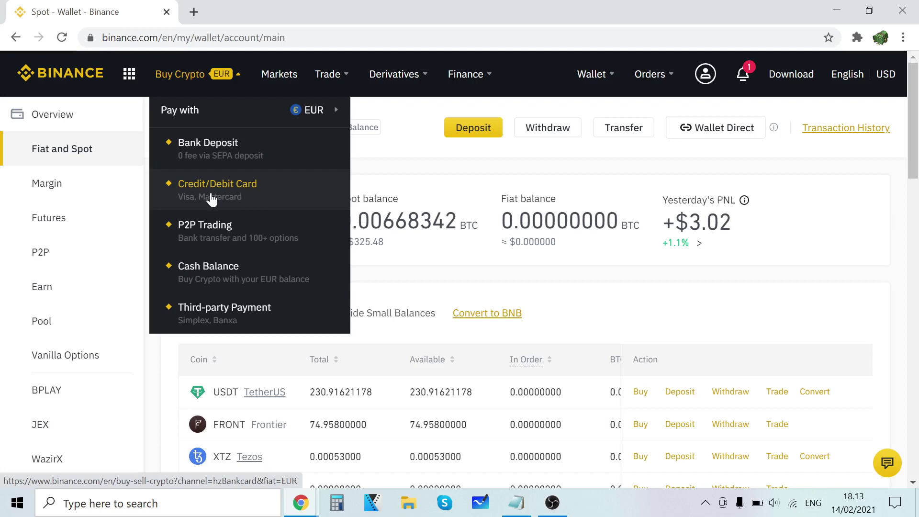
click(241, 184)
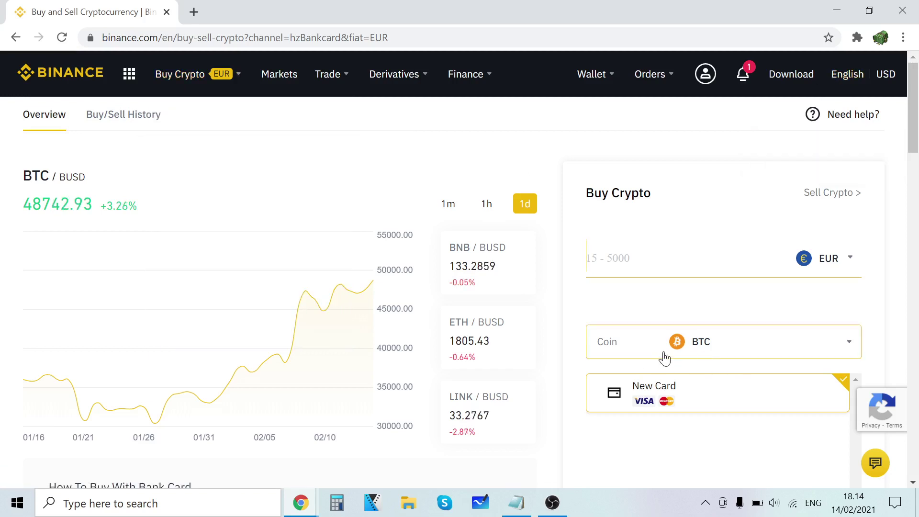
Look through the full list of coins offered for card purchase, and close it with BTC still chosen.
scroll(640, 349, down, 1)
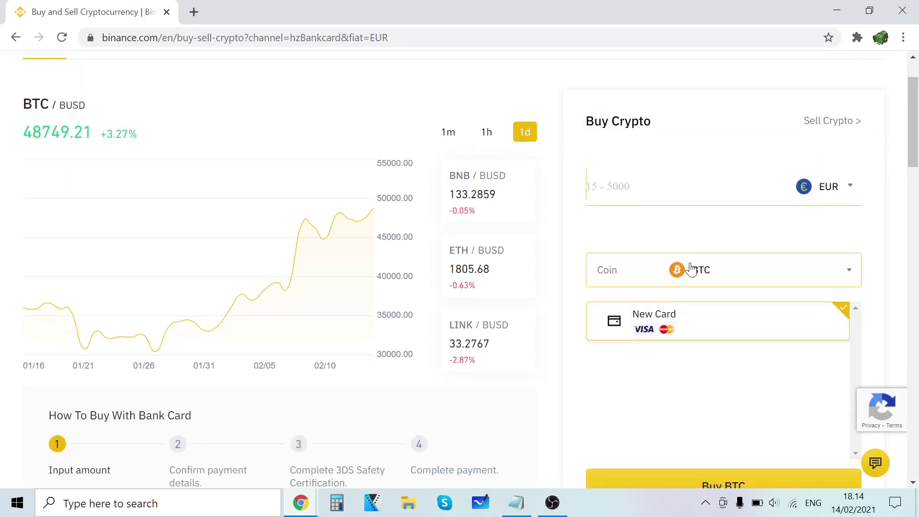
click(721, 268)
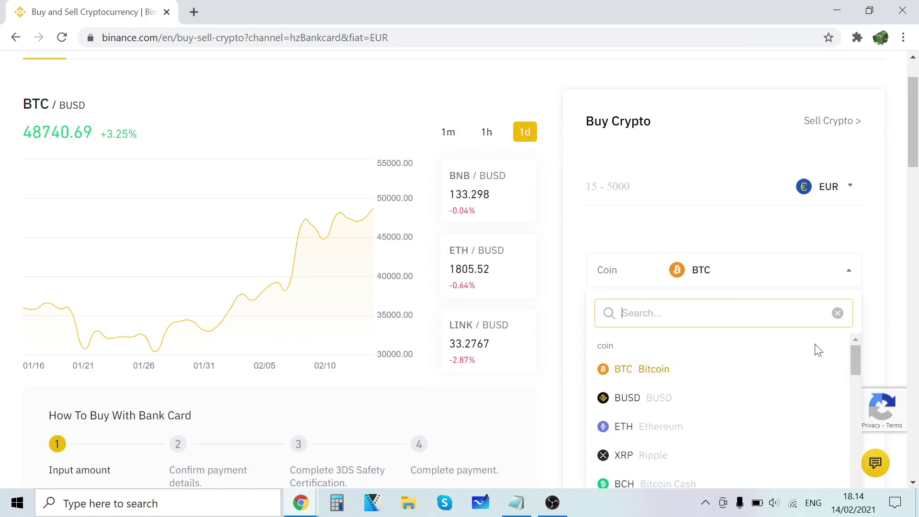
scroll(817, 352, down, 4)
scroll(797, 363, down, 3)
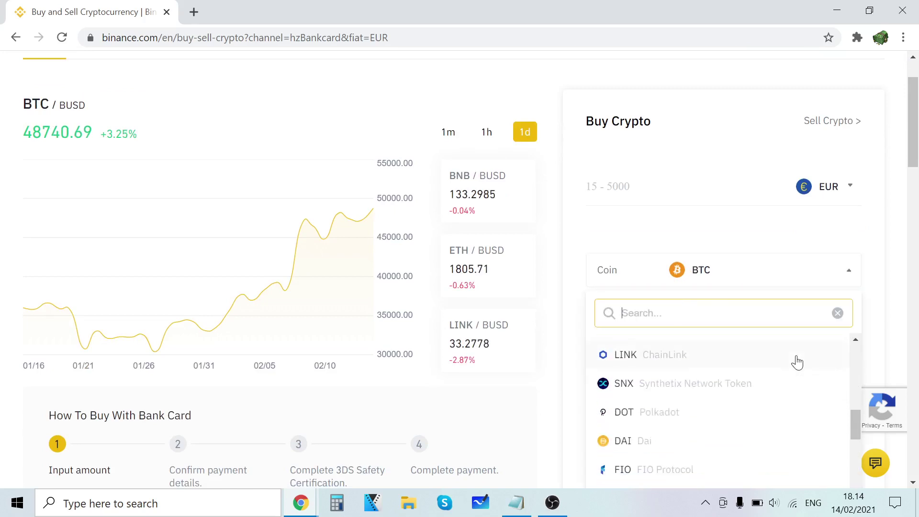
scroll(889, 293, down, 3)
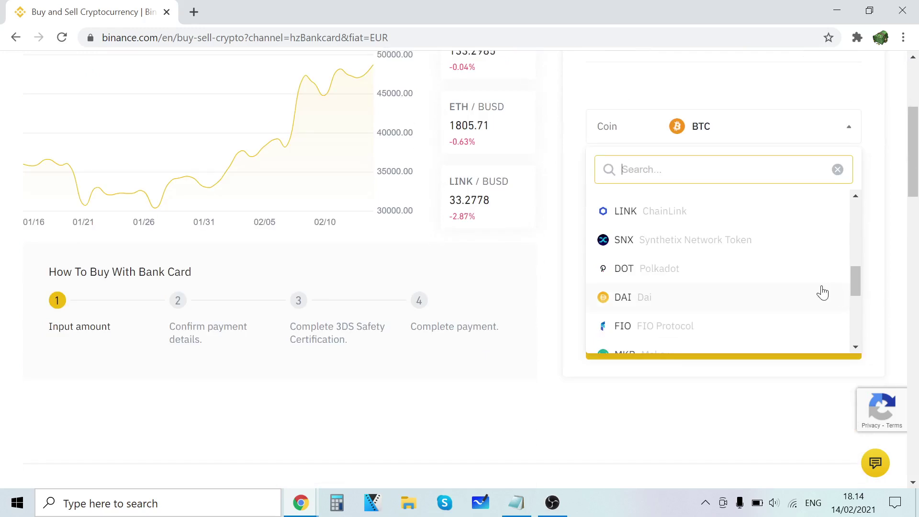
scroll(823, 292, down, 1)
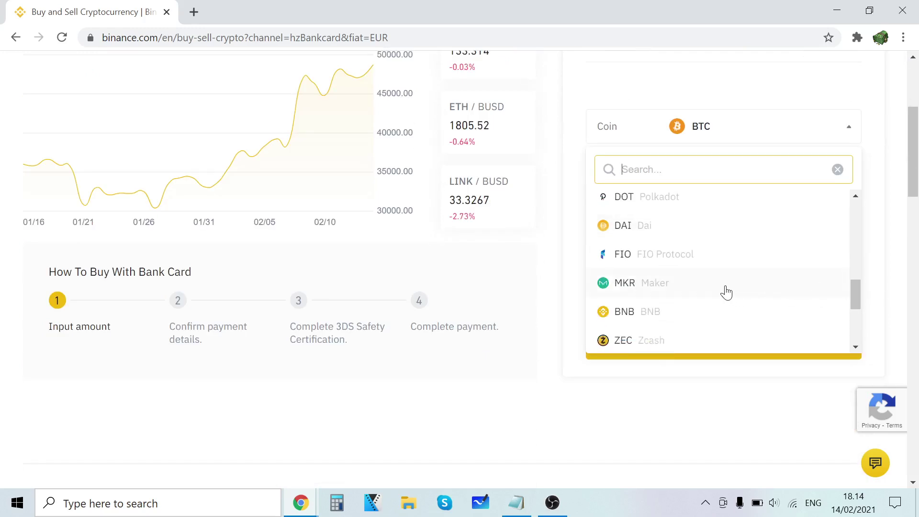
scroll(727, 292, up, 6)
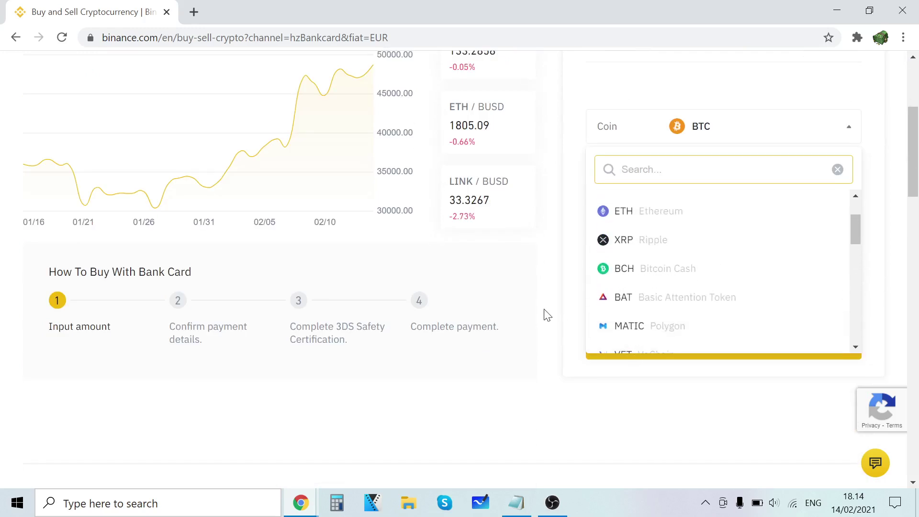
scroll(547, 315, up, 2)
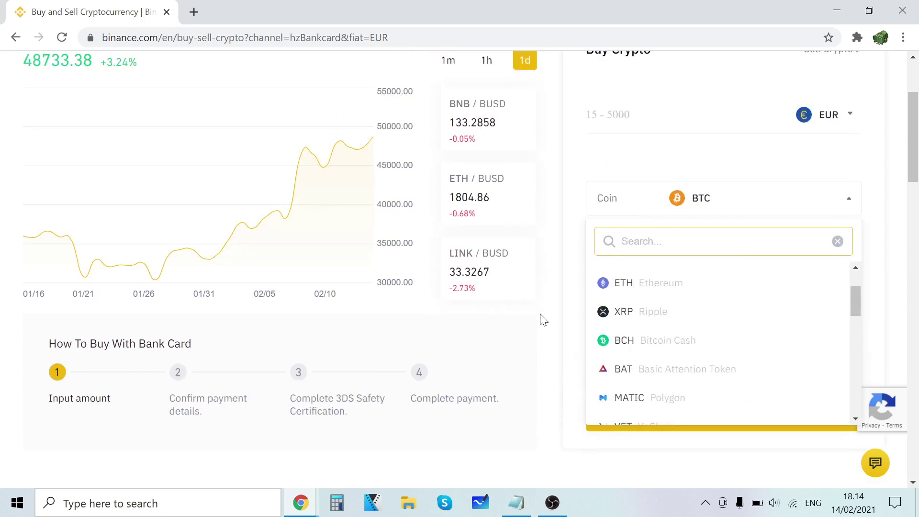
scroll(546, 320, down, 3)
scroll(710, 302, up, 3)
scroll(676, 317, down, 5)
scroll(677, 311, down, 6)
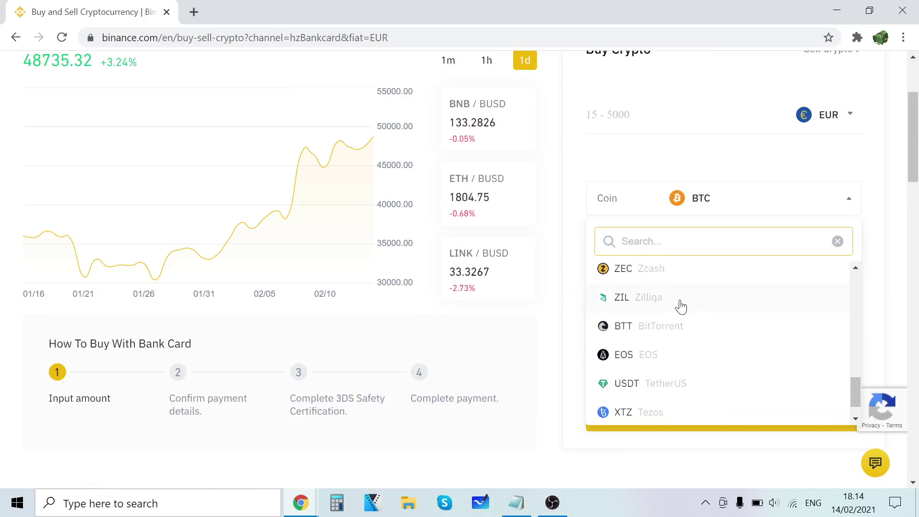
scroll(689, 349, down, 1)
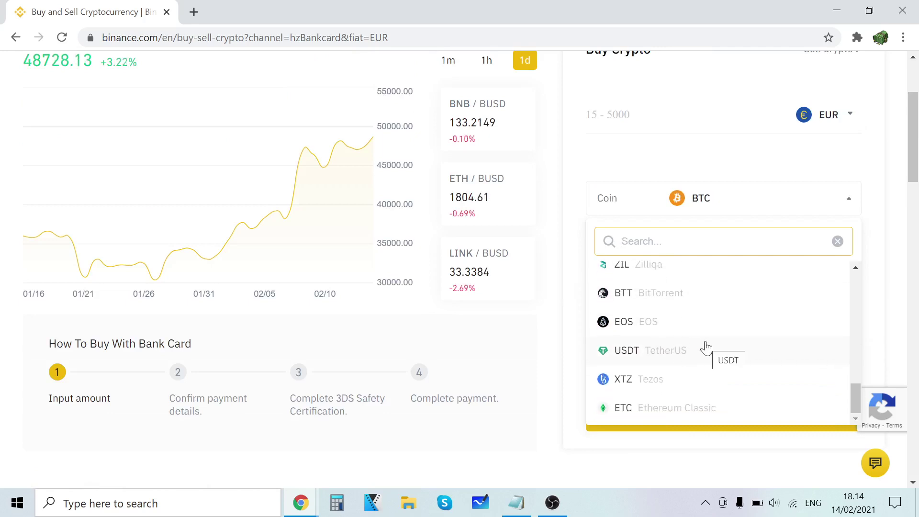
scroll(710, 348, up, 14)
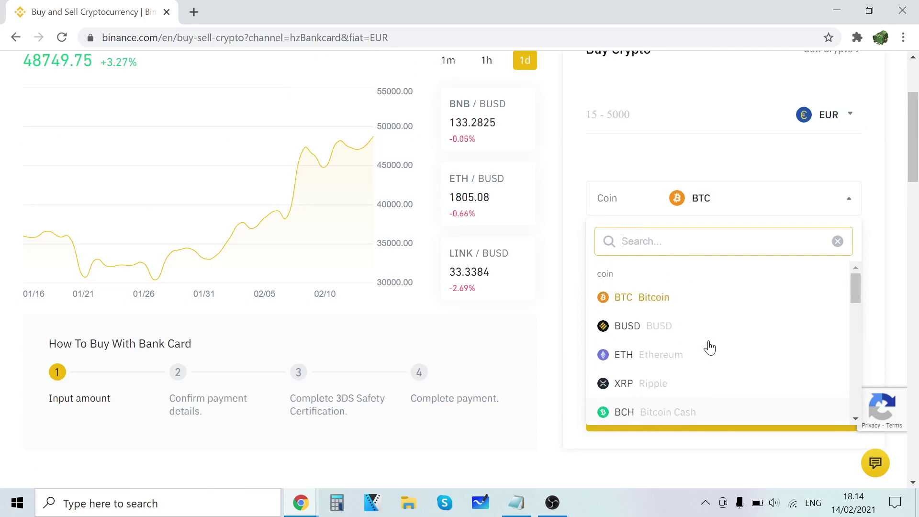
click(493, 339)
Enter a purchase amount of 2000 EUR for BTC and review the payment method and the bank card buying instructions.
scroll(639, 335, up, 3)
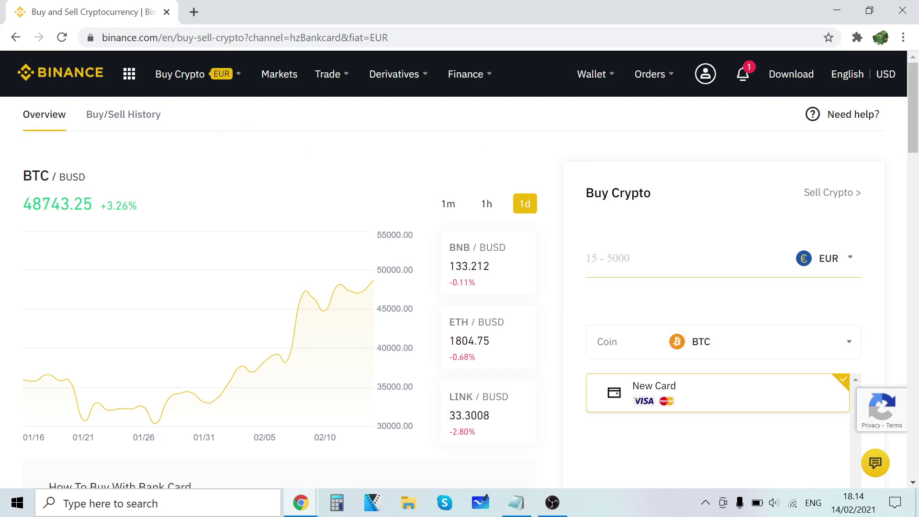
text(2000)
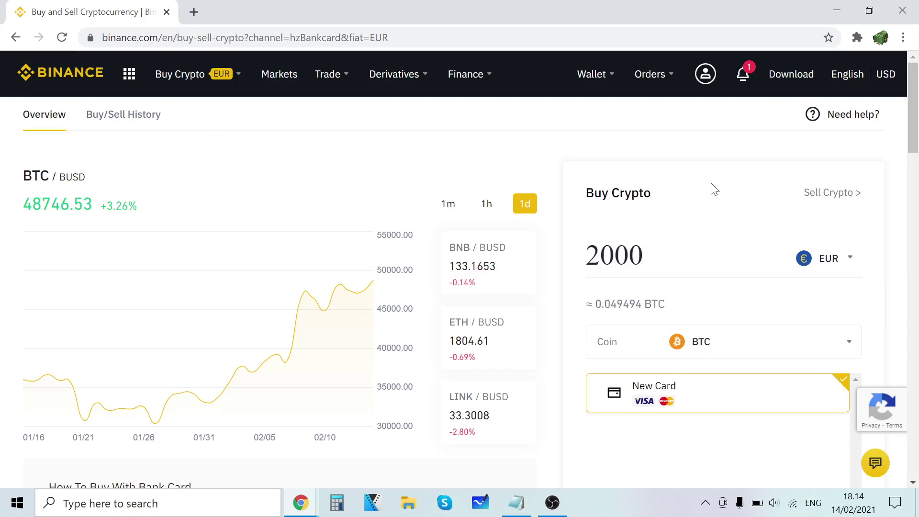
scroll(708, 181, down, 4)
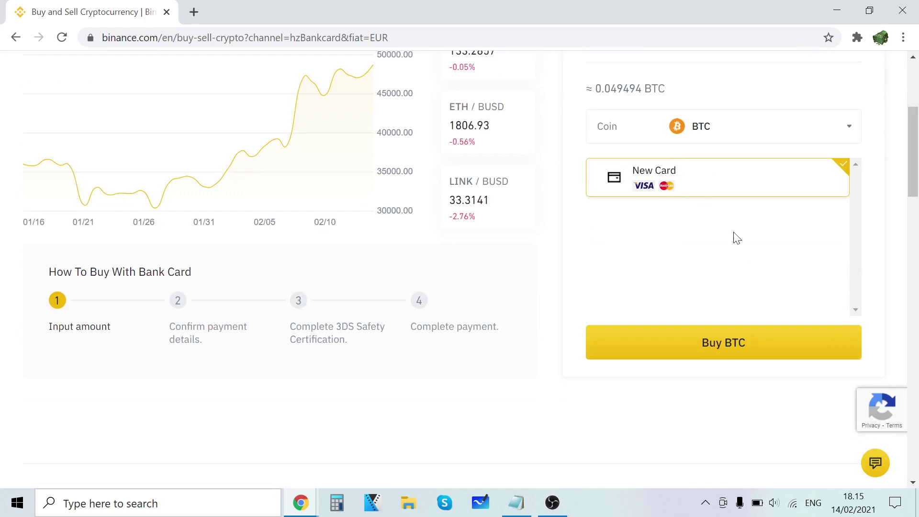
scroll(597, 137, up, 2)
scroll(602, 318, down, 2)
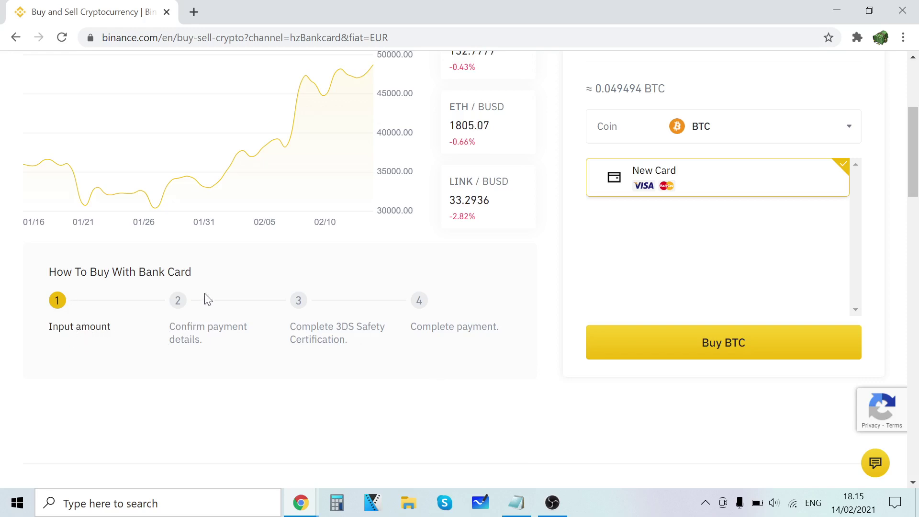
scroll(536, 364, up, 5)
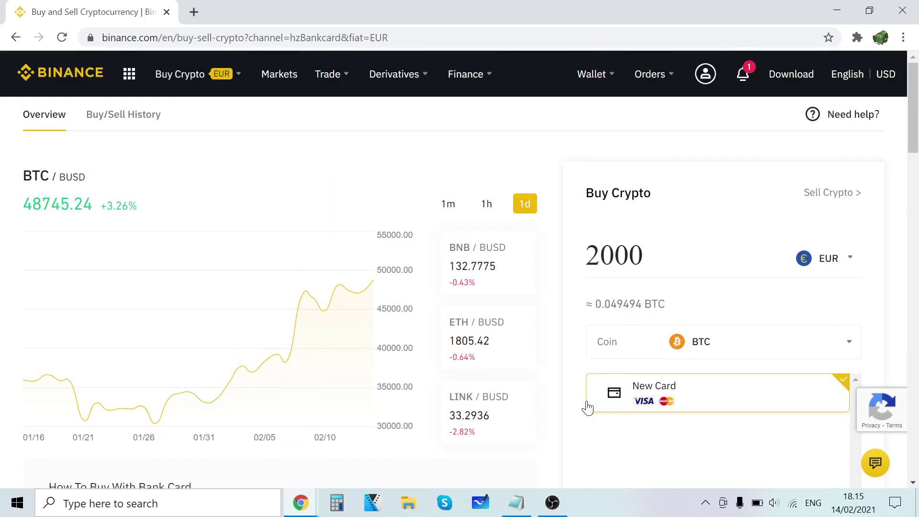
Return to the Fiat and Spot wallet and check the coin balances.
mouse_move(605, 102)
click(618, 144)
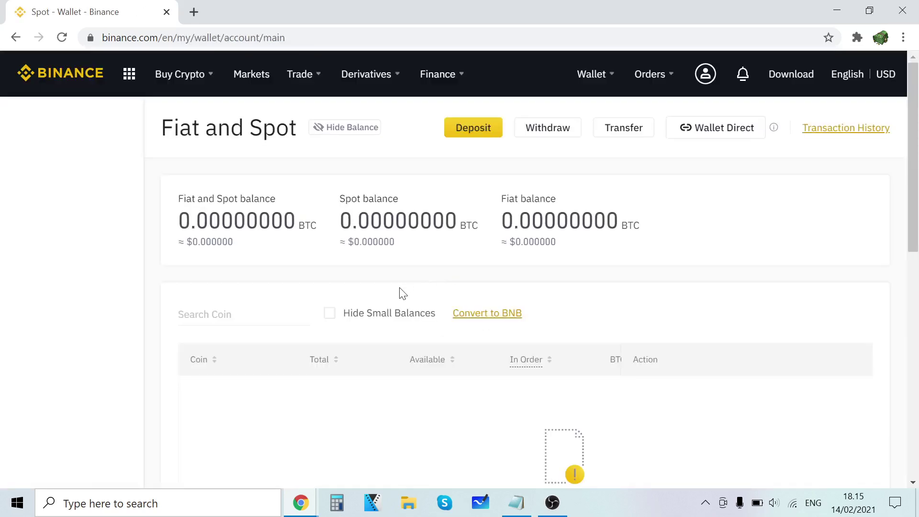
scroll(406, 306, down, 2)
scroll(406, 306, up, 2)
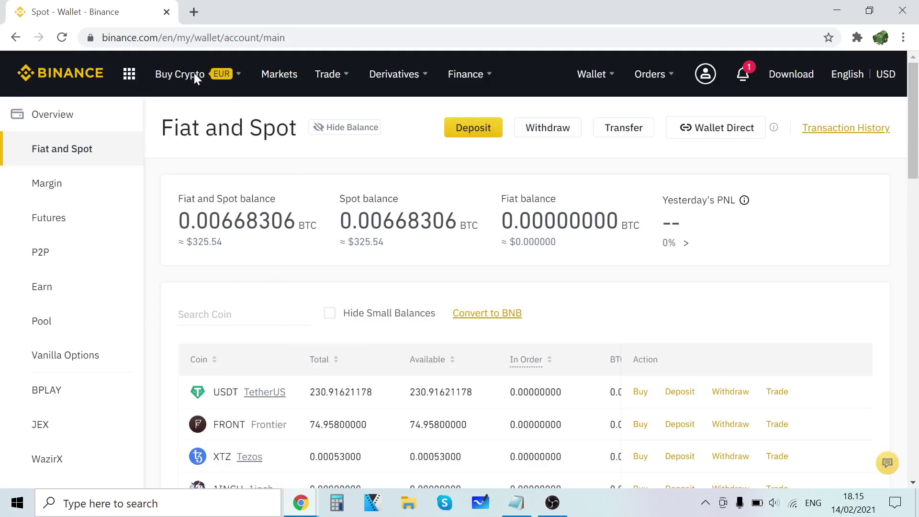
Reopen the credit or debit card purchase page with EUR as the payment currency.
mouse_move(194, 73)
click(203, 187)
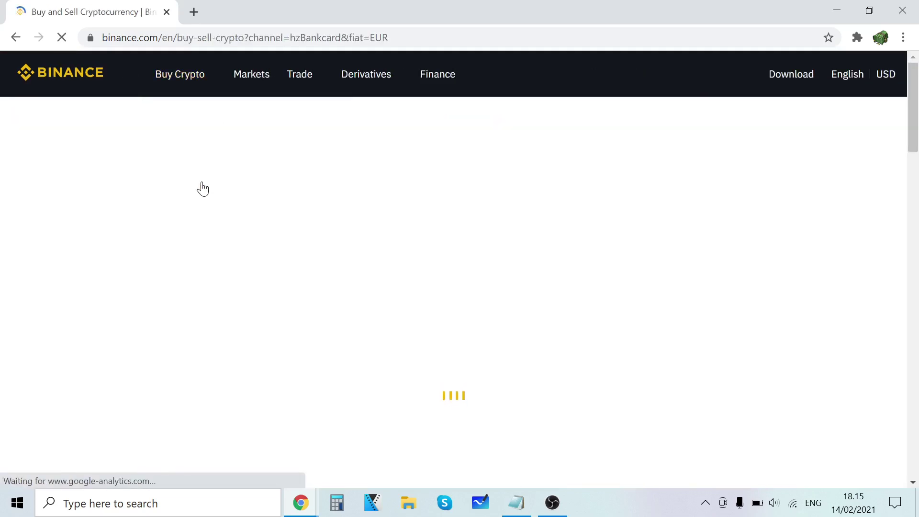
scroll(574, 311, down, 2)
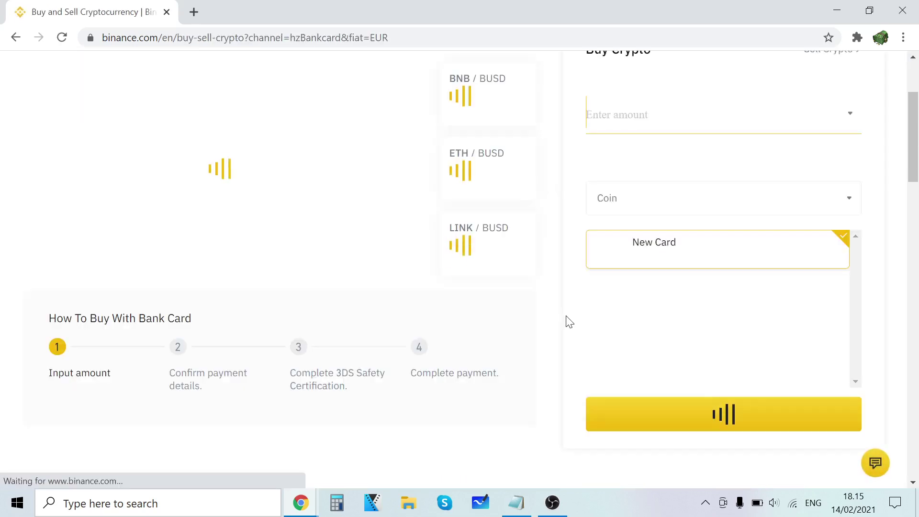
scroll(589, 314, up, 1)
Check once more which coins the card purchase form offers, and close the coin list without choosing another.
click(649, 277)
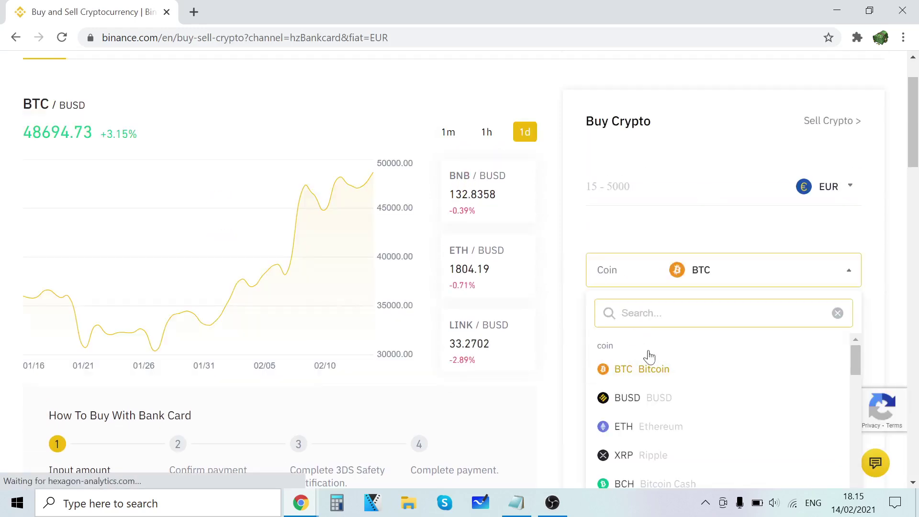
scroll(665, 374, down, 9)
scroll(656, 391, down, 8)
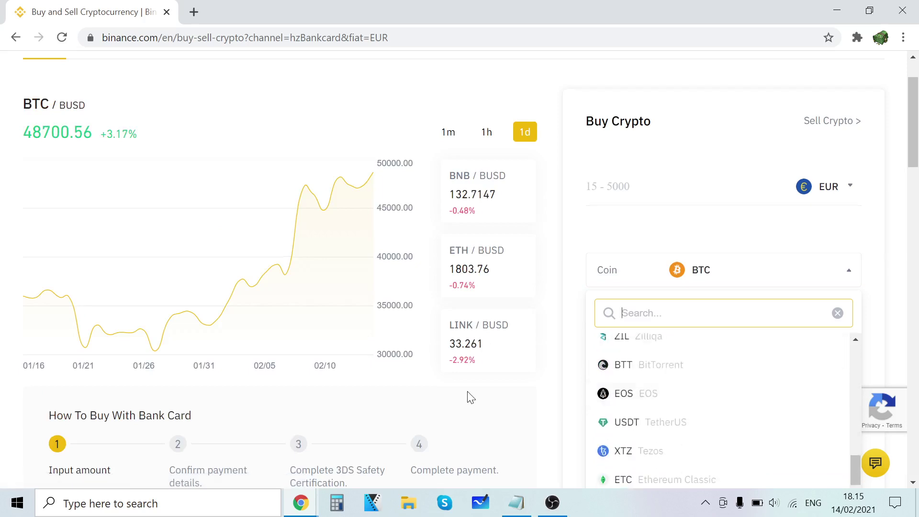
scroll(673, 279, up, 3)
scroll(658, 352, up, 15)
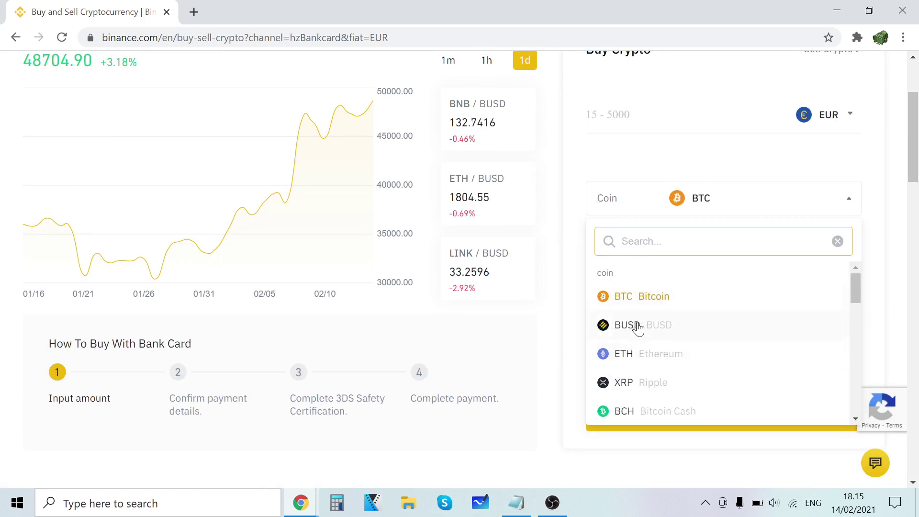
scroll(627, 335, down, 9)
scroll(648, 332, down, 2)
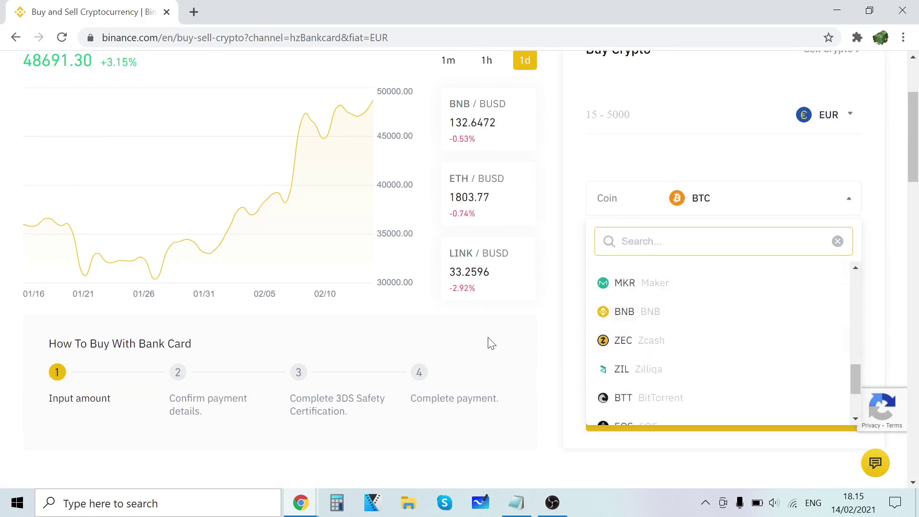
click(485, 342)
scroll(517, 349, up, 3)
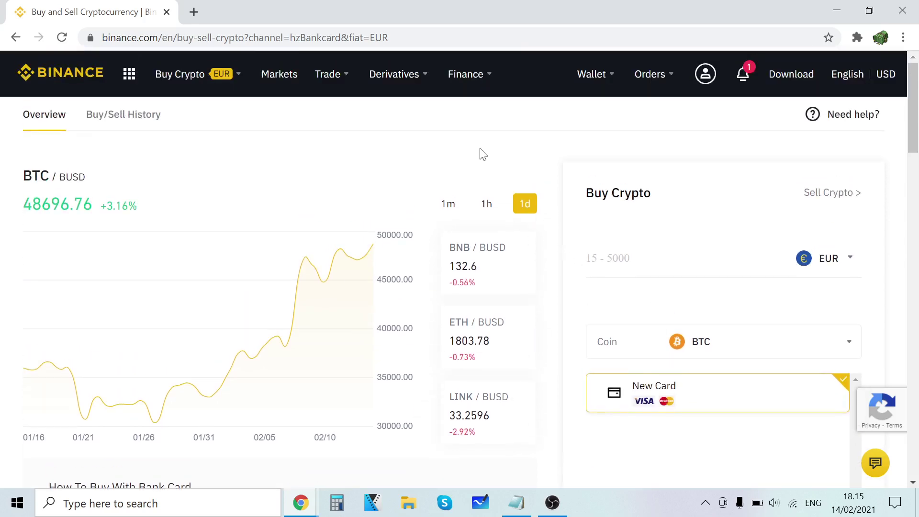
mouse_move(310, 78)
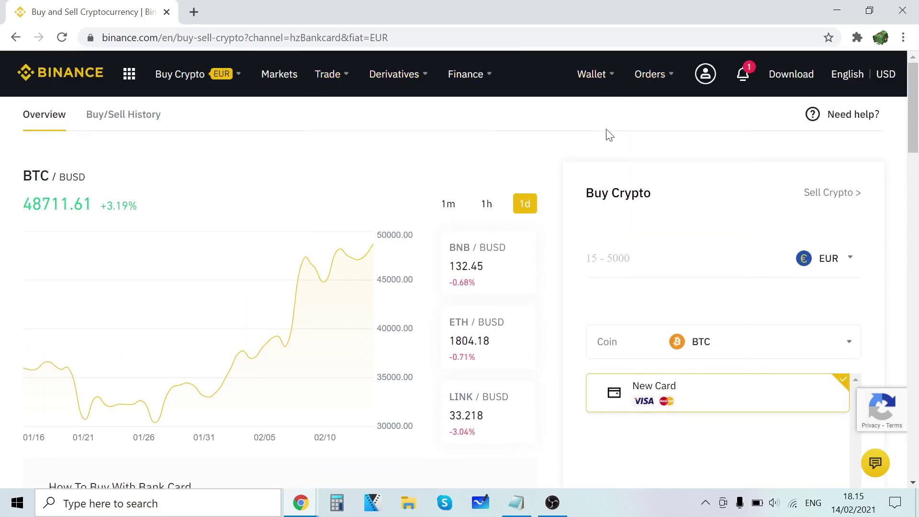
Open the Fiat and Spot wallet again and check the coin balances.
mouse_move(592, 77)
click(613, 149)
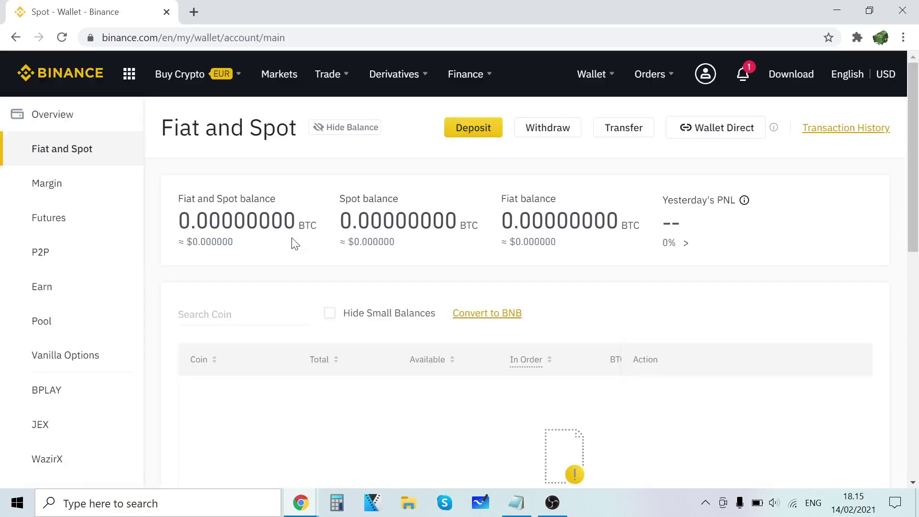
scroll(296, 242, down, 5)
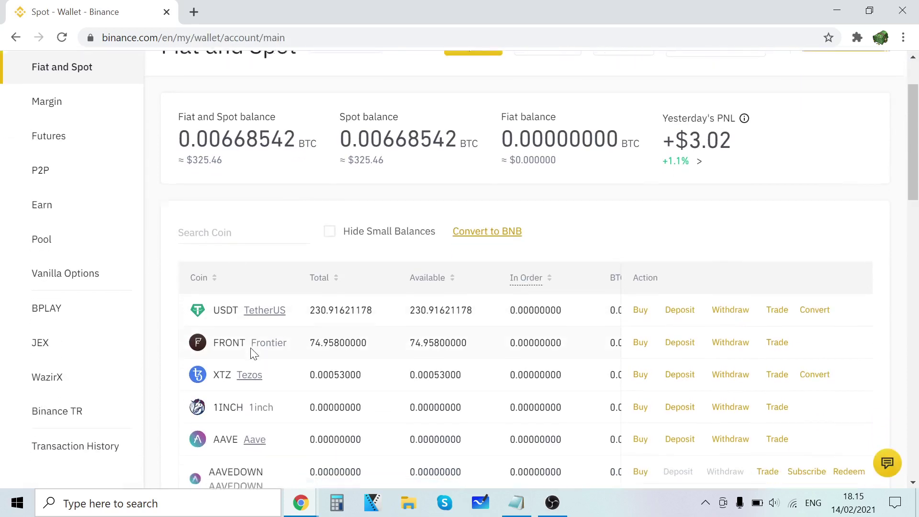
scroll(298, 402, up, 5)
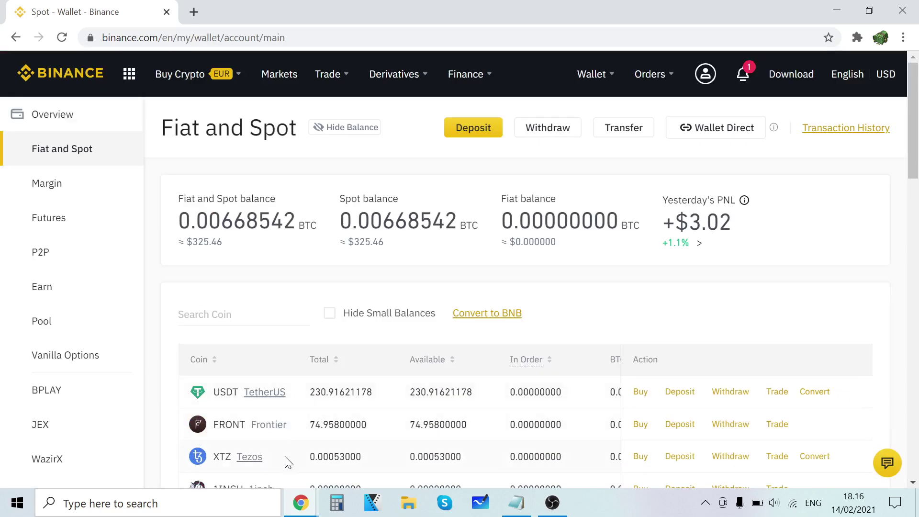
Open the Classic spot trading page and look over its BTC/USDT chart, order book and order form.
mouse_move(330, 85)
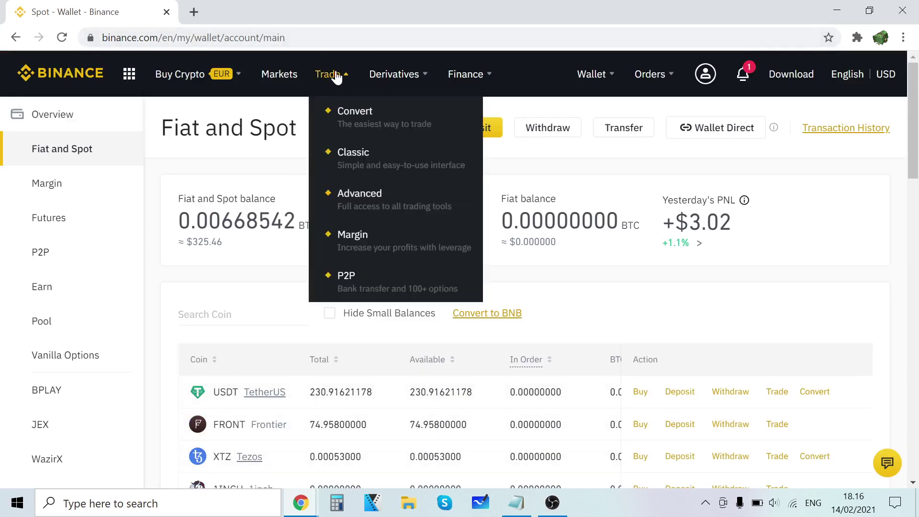
click(369, 162)
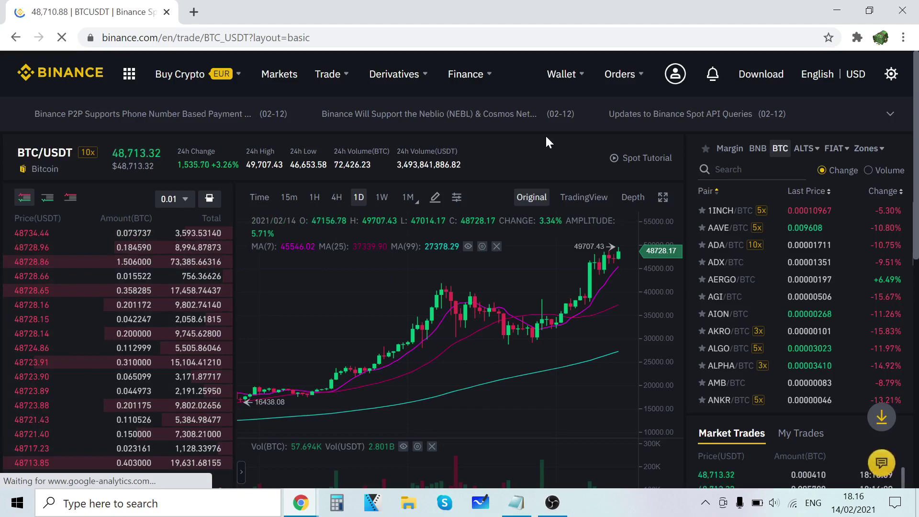
scroll(93, 349, down, 2)
scroll(423, 98, down, 1)
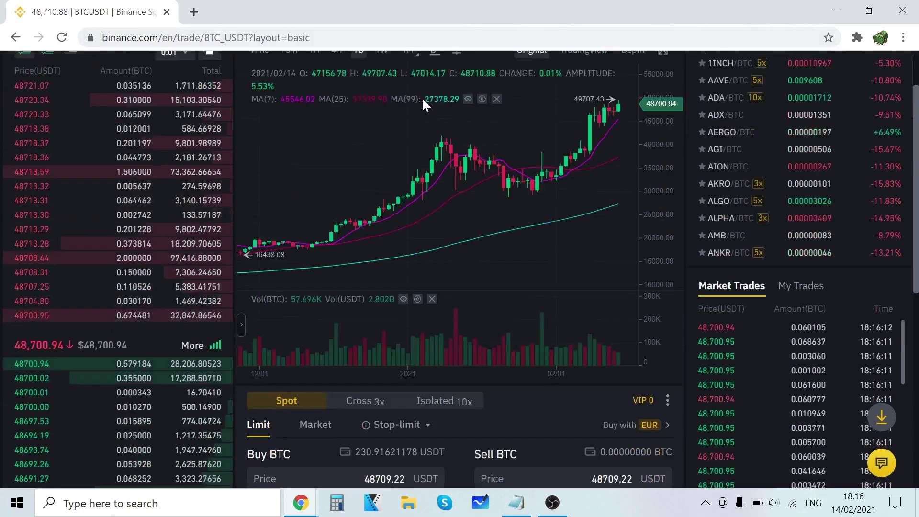
scroll(423, 98, down, 3)
scroll(687, 284, up, 4)
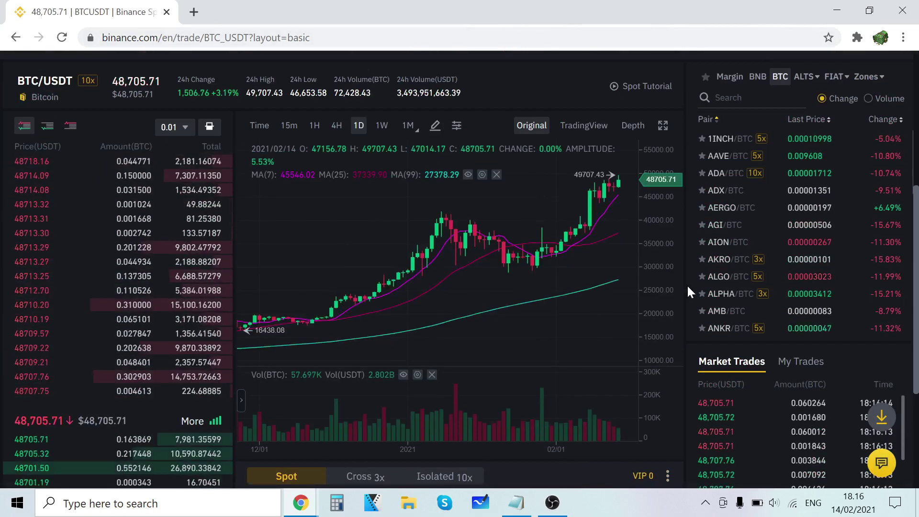
scroll(687, 284, up, 2)
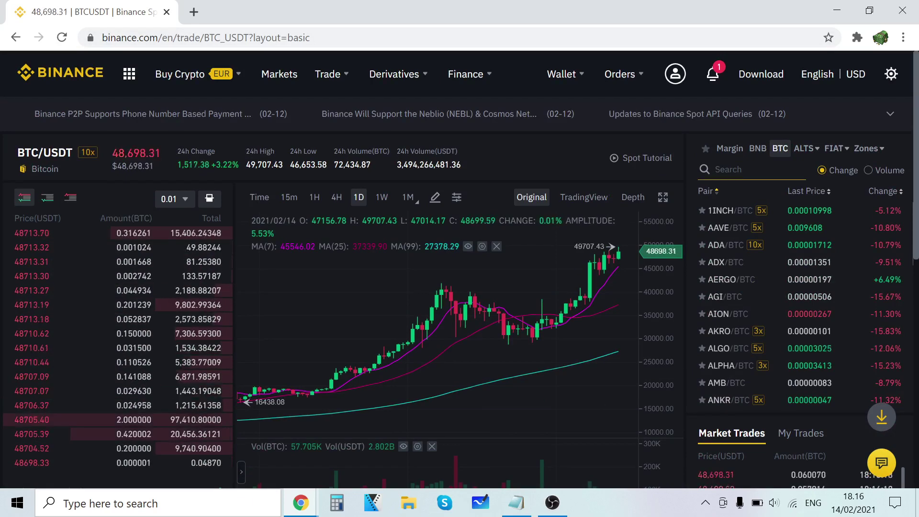
Search the trading pairs for "btc" and browse the coins that trade against BTC.
text(bt)
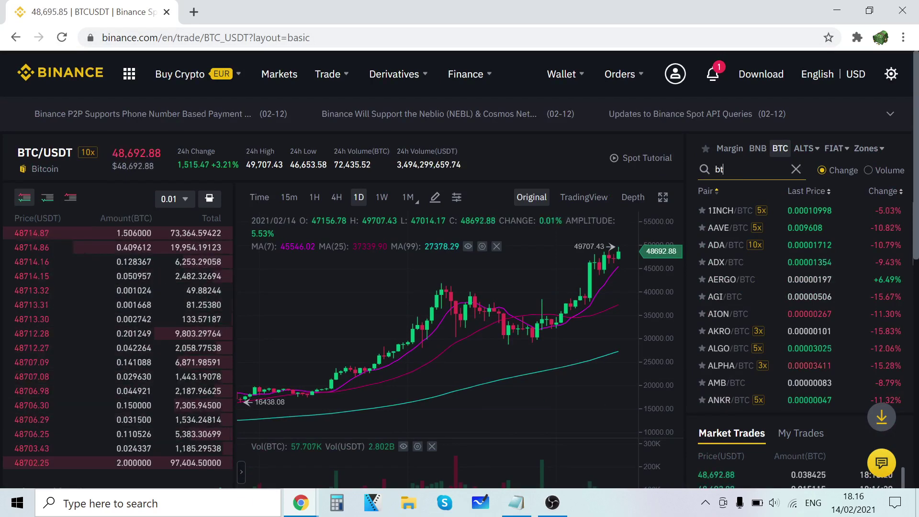
text(c)
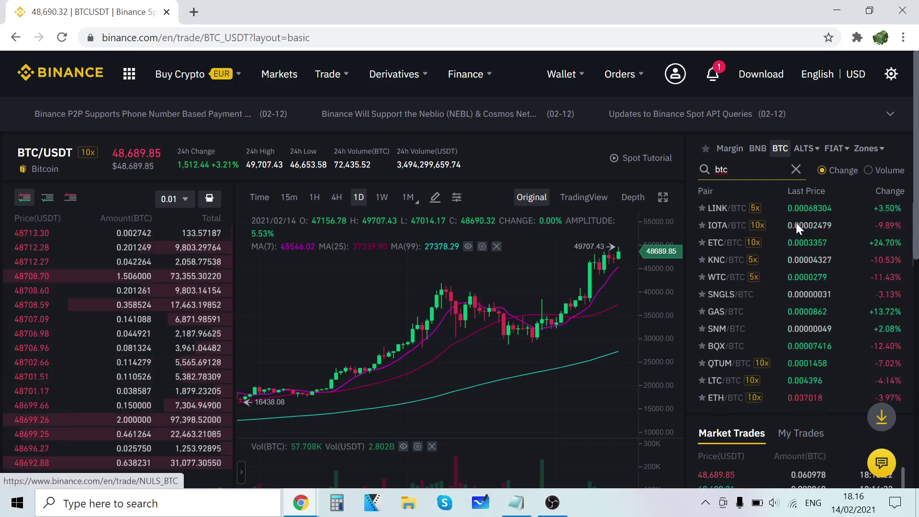
scroll(796, 223, down, 10)
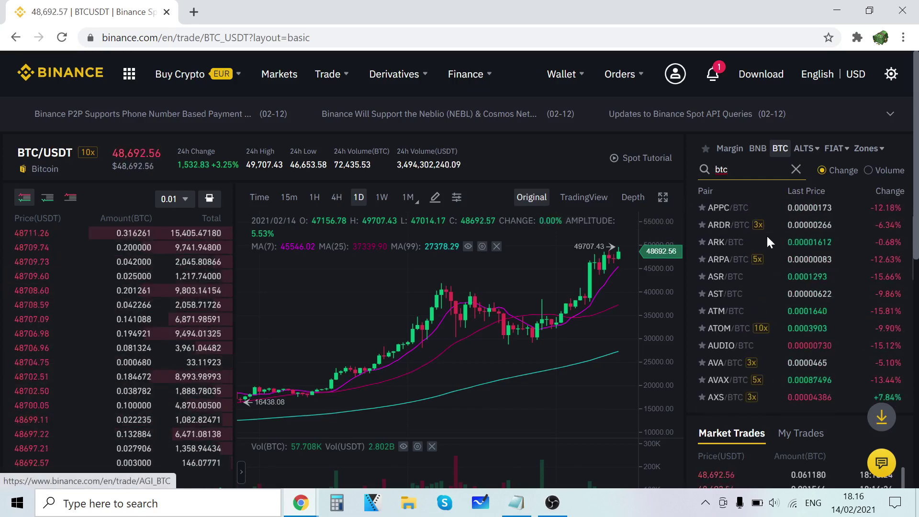
scroll(765, 242, down, 10)
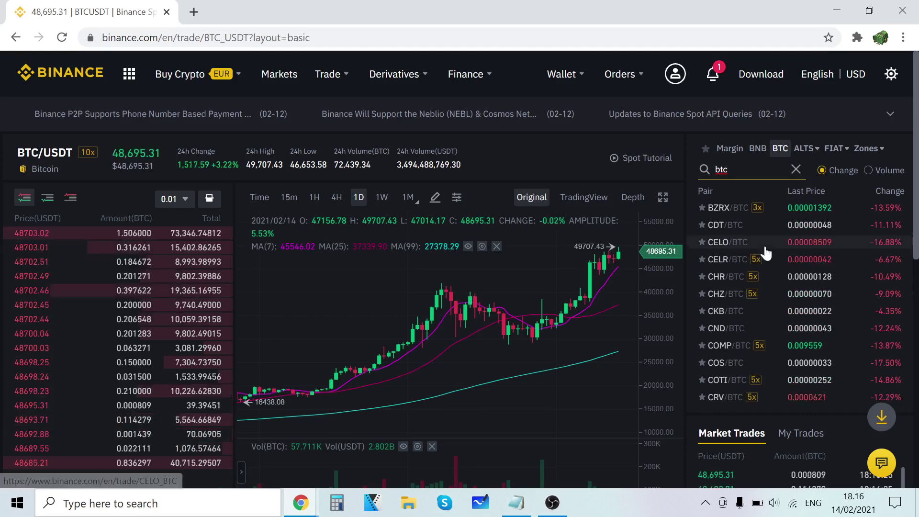
scroll(766, 252, down, 6)
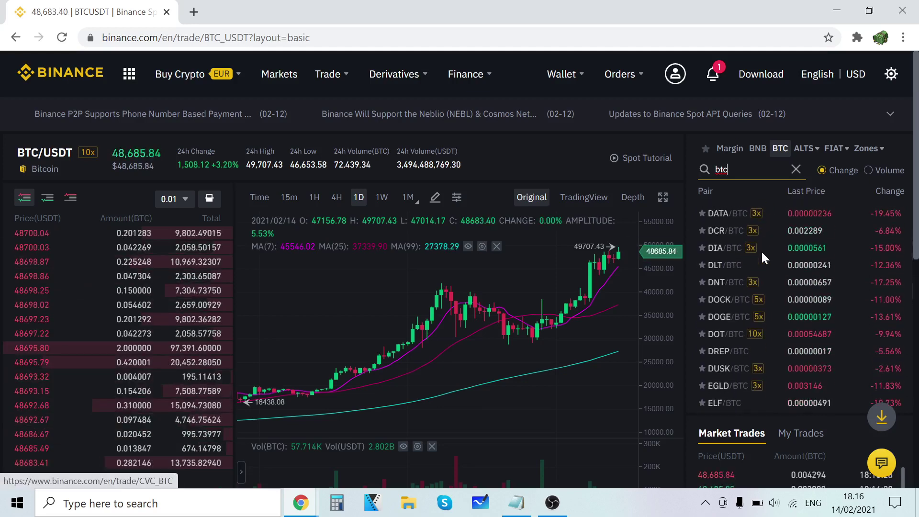
scroll(756, 259, down, 3)
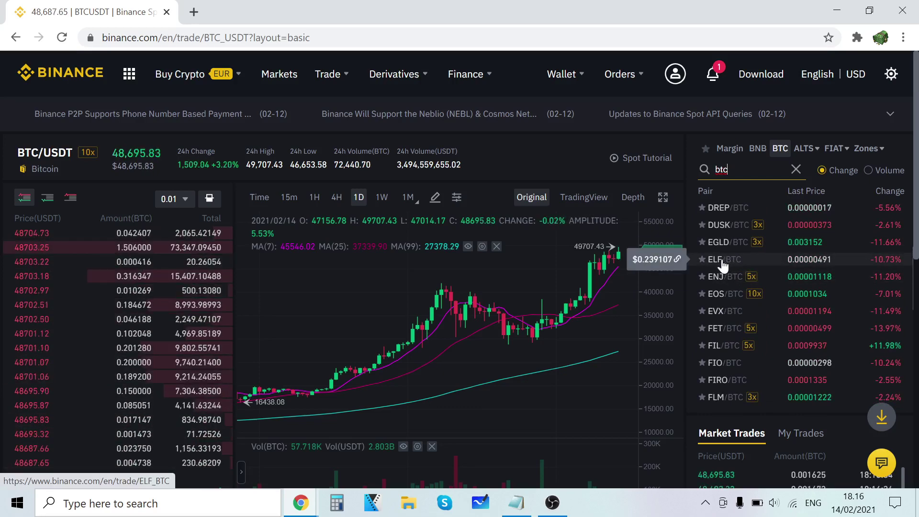
Search the trading pairs for "elf" and open the ELF/BTC market.
double_click(708, 173)
text(efl)
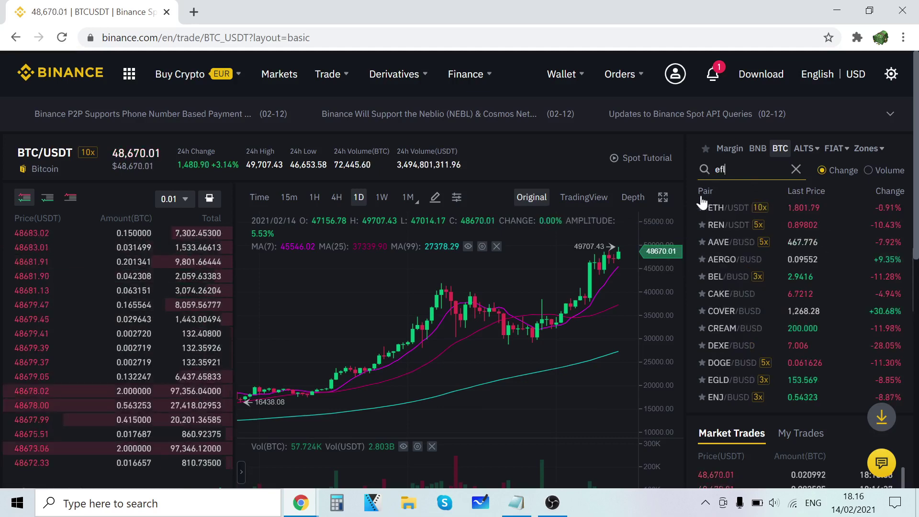
key(BackSpace)
key(BackSpace)
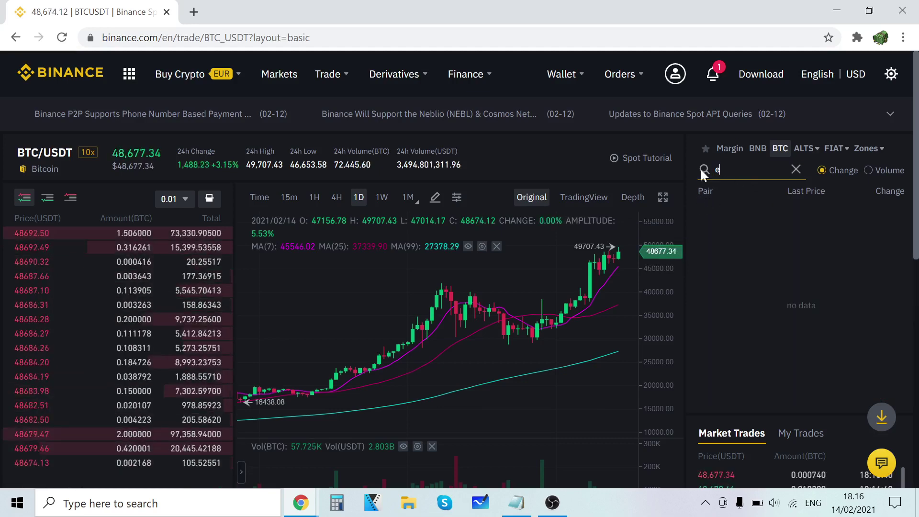
text(lf)
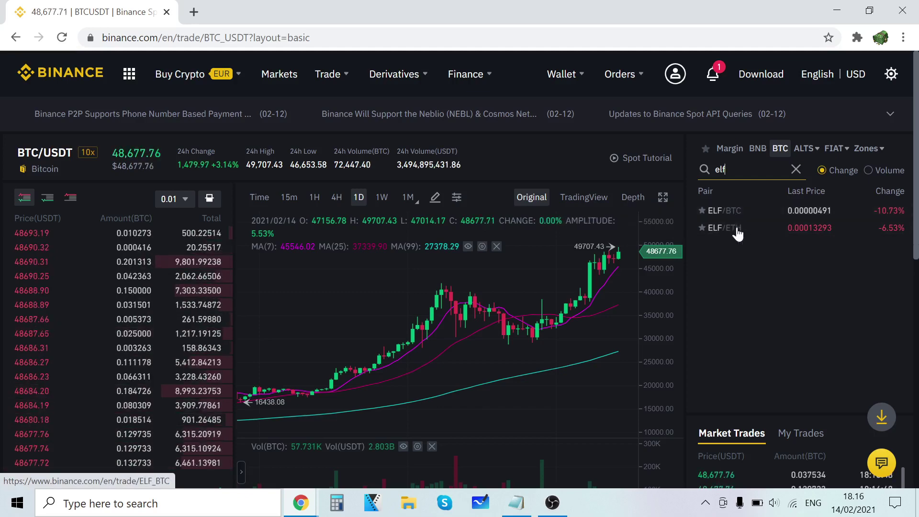
mouse_move(730, 240)
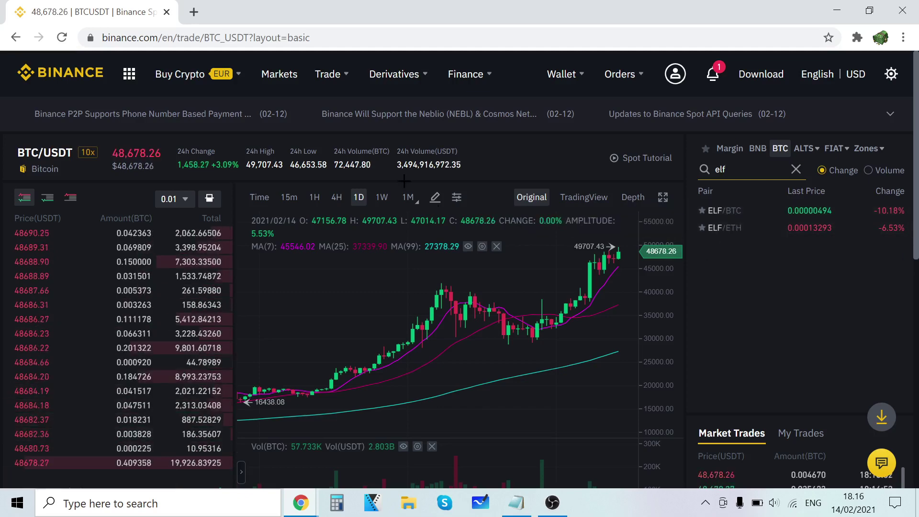
mouse_move(683, 132)
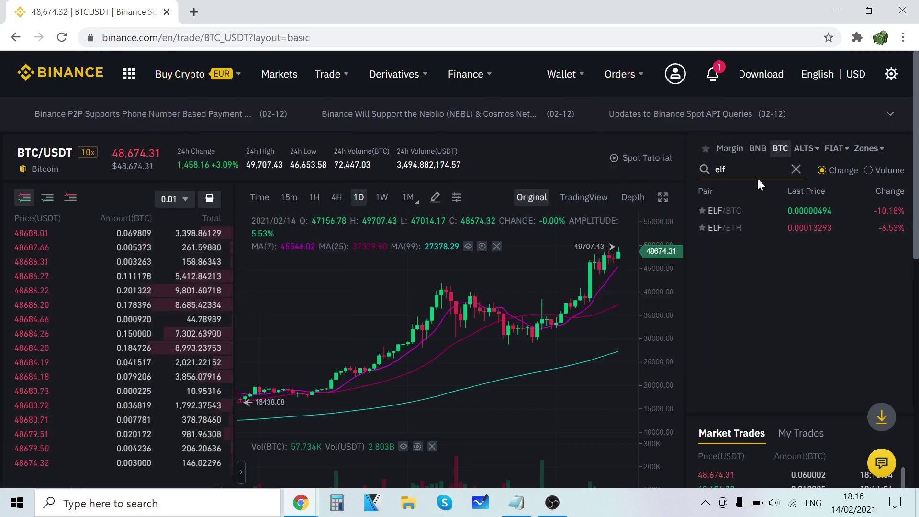
mouse_move(740, 216)
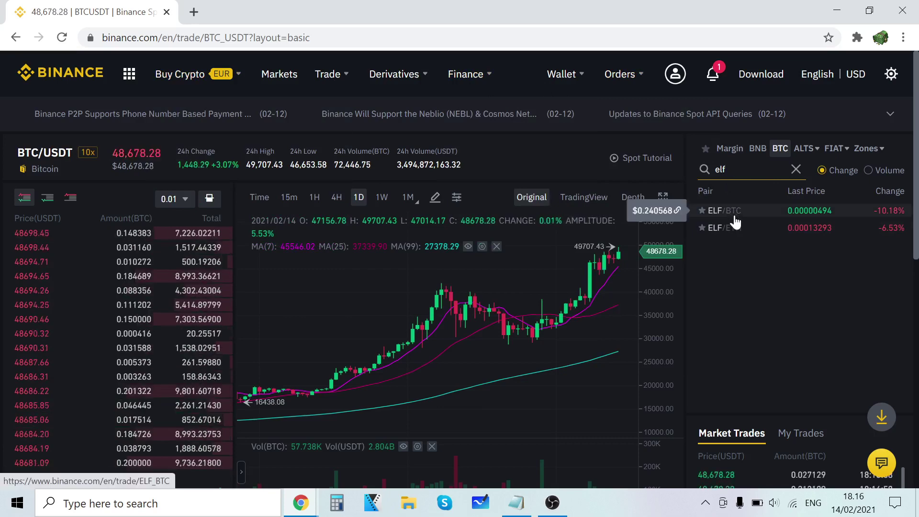
click(734, 217)
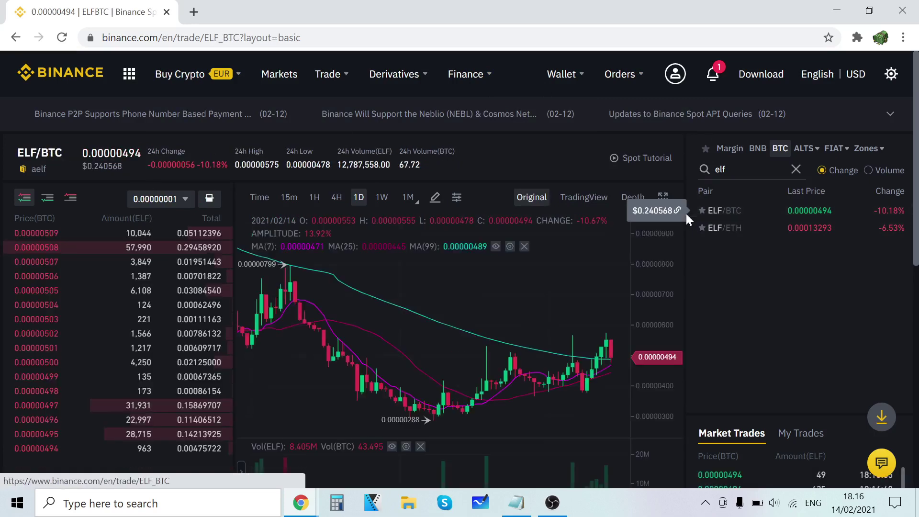
Examine the ELF/BTC order book, the price chart and the limit buy and sell forms.
scroll(677, 182, down, 6)
scroll(680, 206, up, 5)
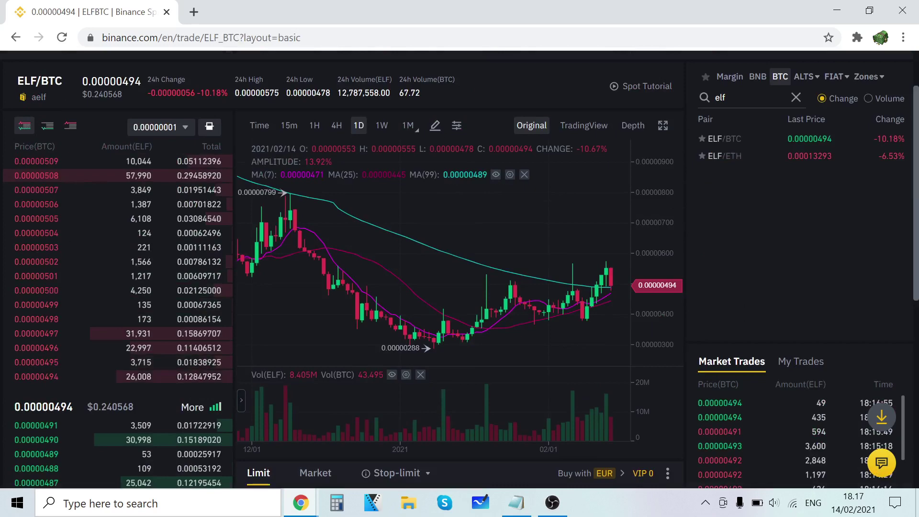
scroll(195, 56, down, 1)
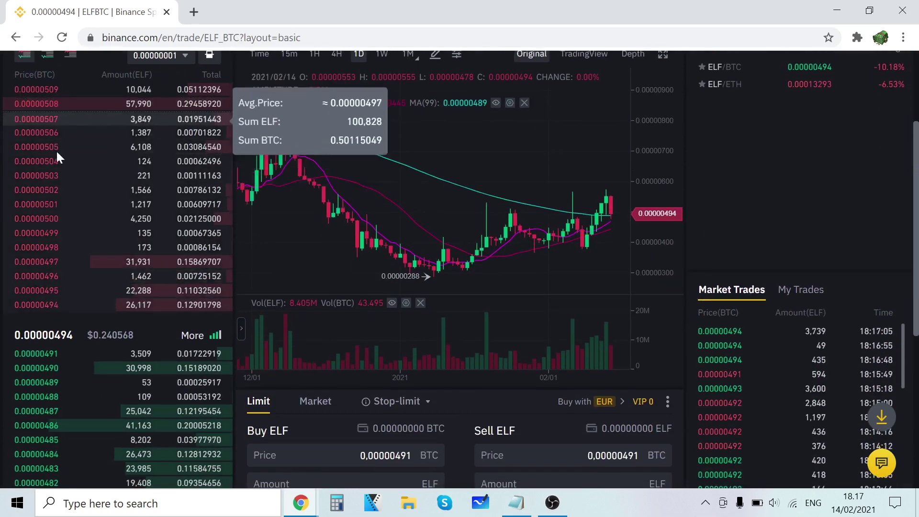
scroll(111, 153, up, 1)
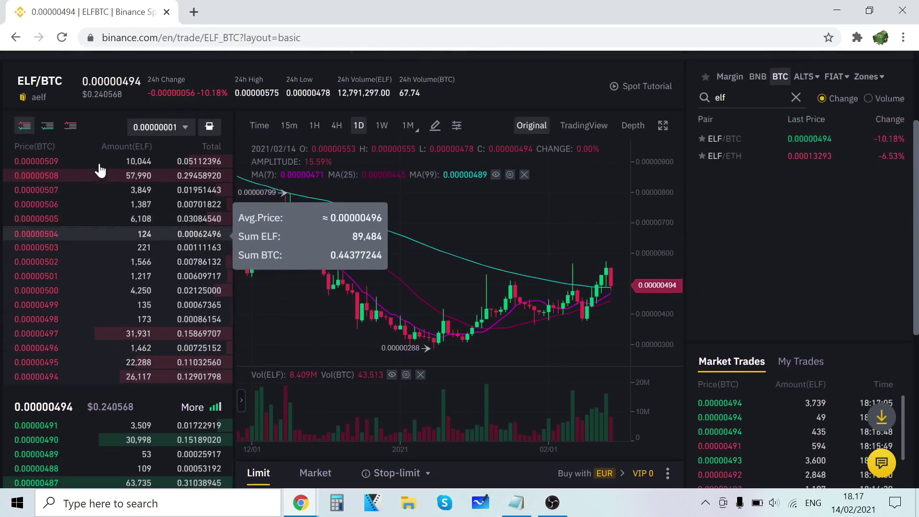
scroll(26, 87, down, 3)
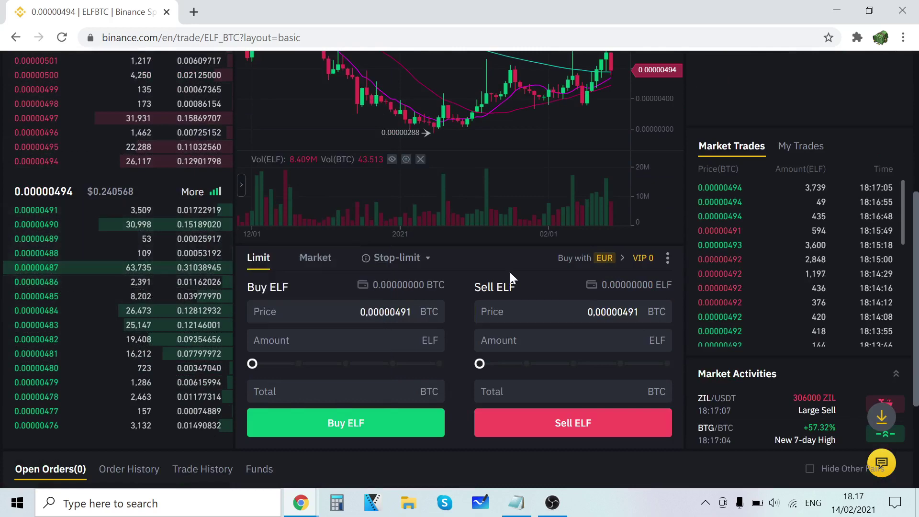
scroll(424, 341, up, 1)
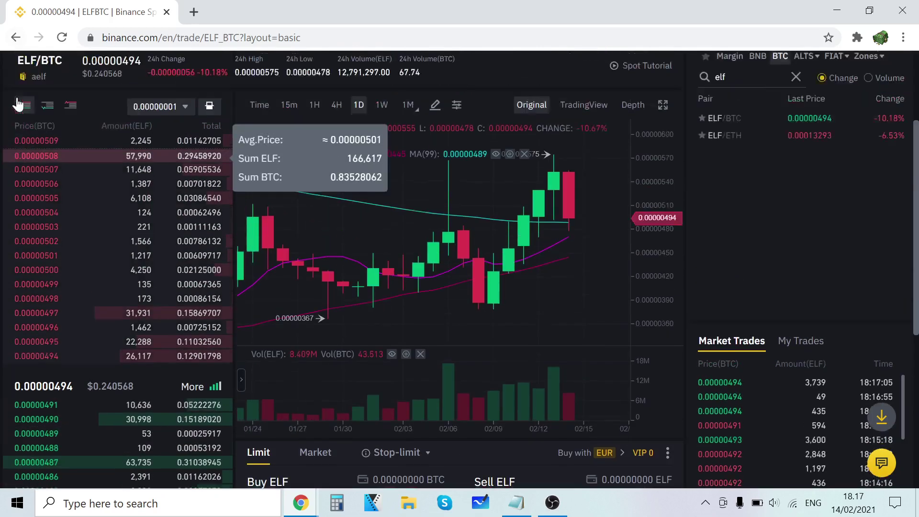
scroll(37, 181, up, 3)
scroll(106, 180, down, 5)
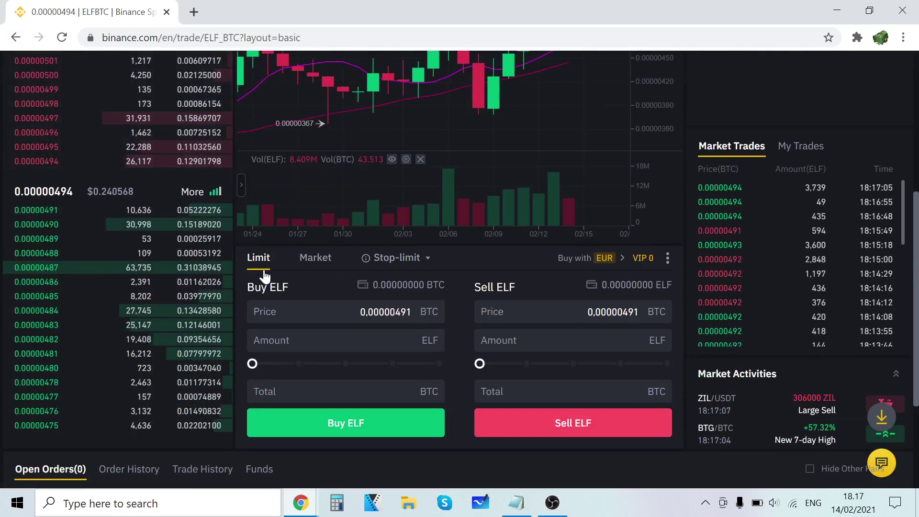
scroll(274, 399, up, 3)
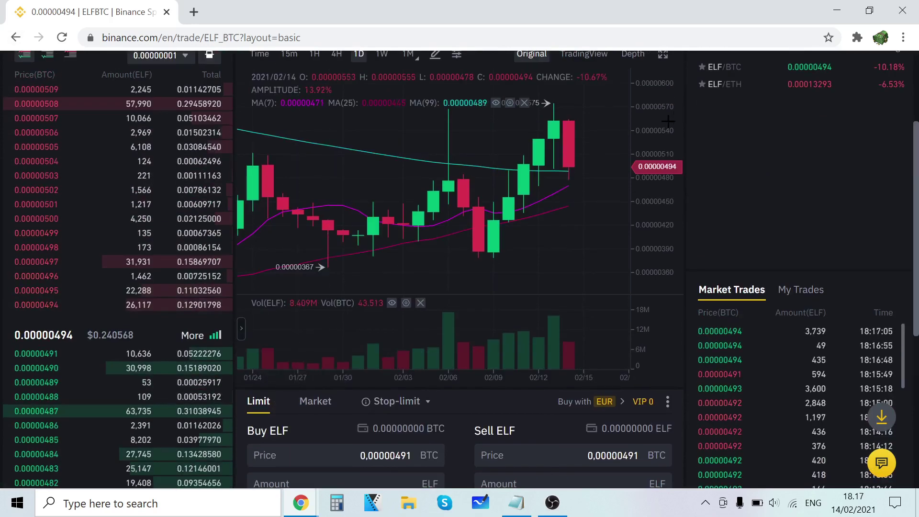
Set the price of the ELF limit buy order to 0,00000391 BTC.
scroll(410, 343, down, 2)
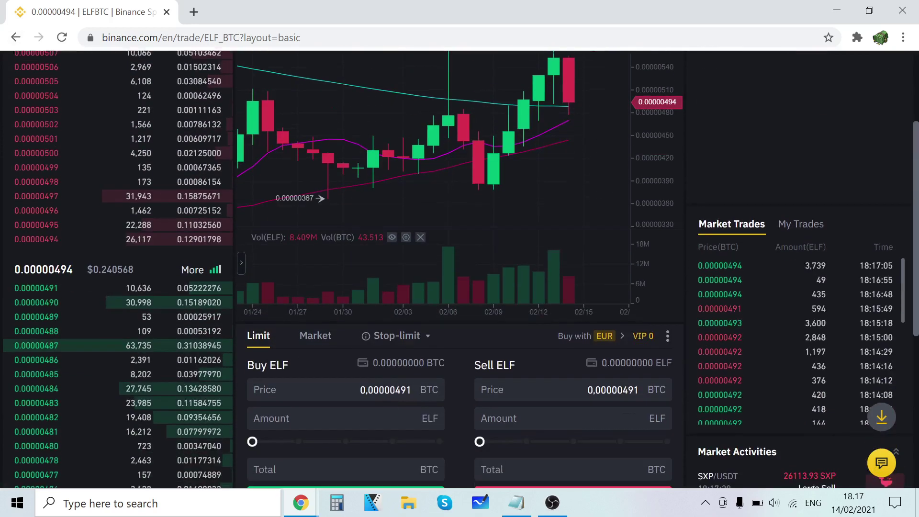
click(401, 383)
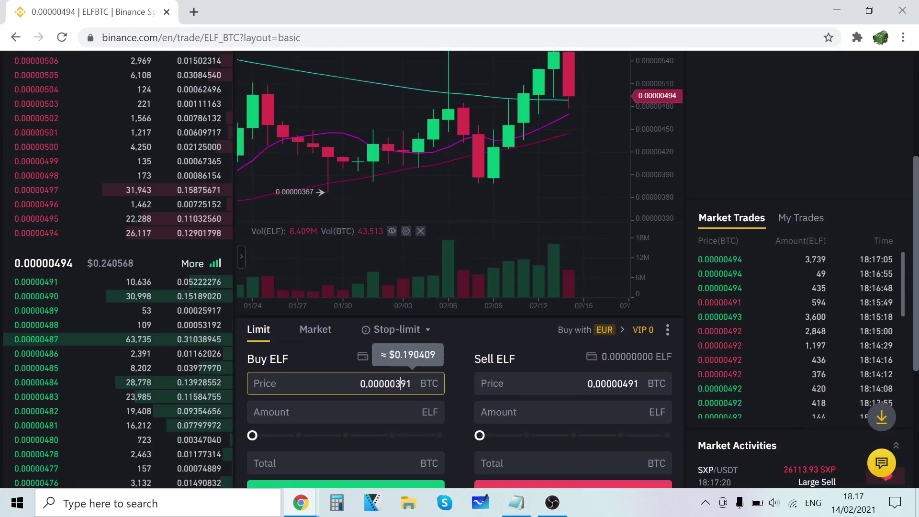
scroll(431, 393, down, 3)
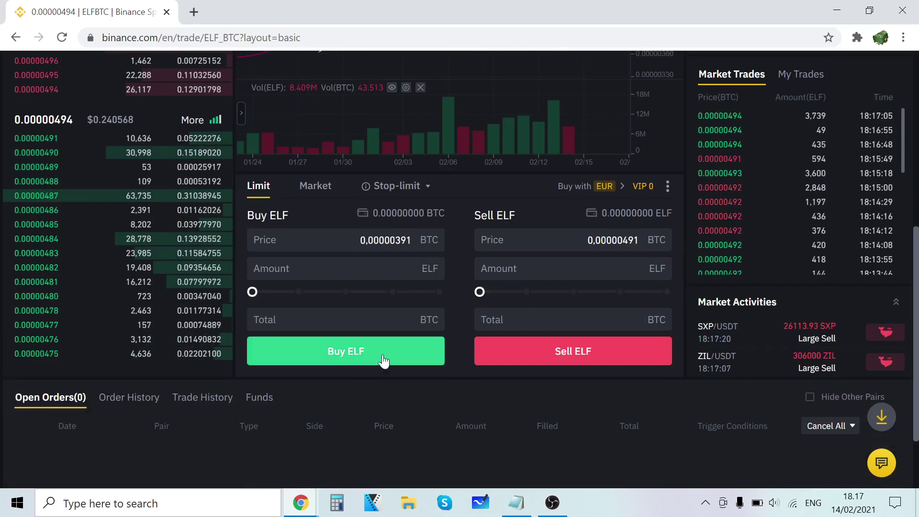
Compare the limit buy price with the recent candles on the ELF/BTC chart, and return to the order form.
scroll(575, 336, up, 3)
scroll(609, 146, up, 4)
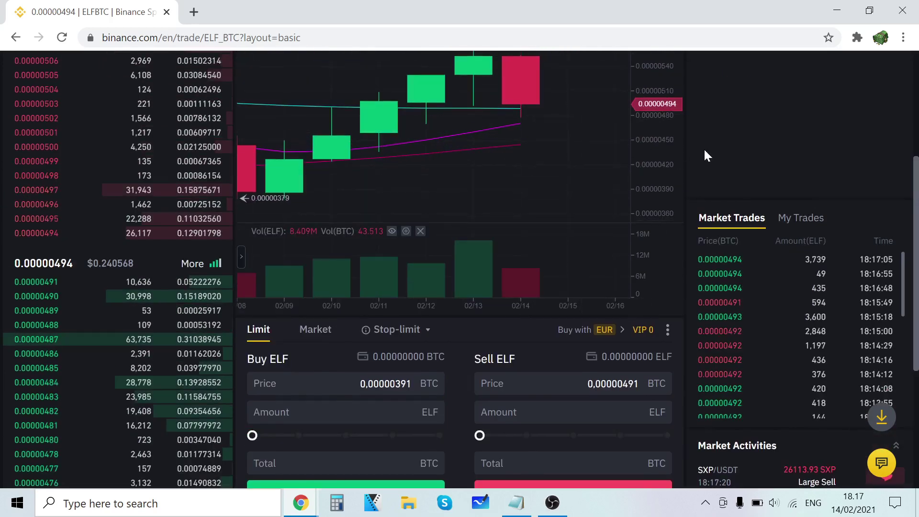
scroll(704, 152, up, 4)
scroll(693, 295, down, 5)
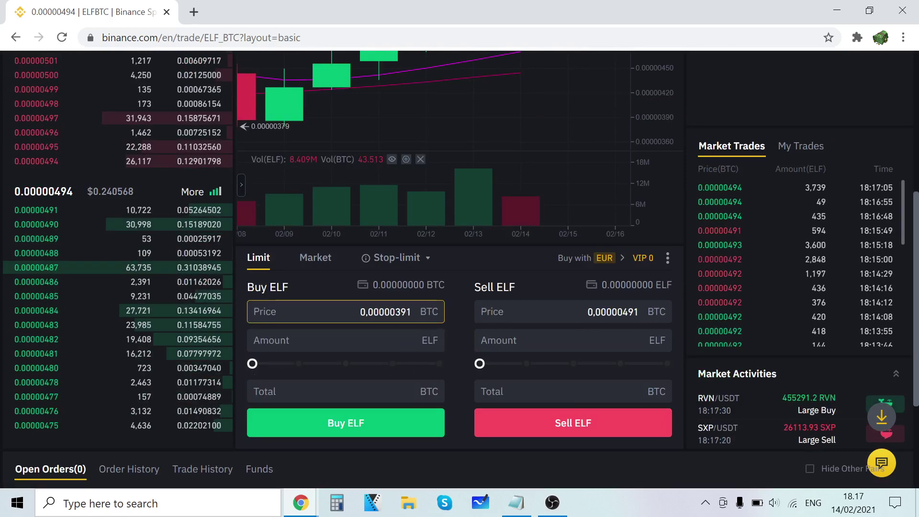
scroll(745, 154, up, 3)
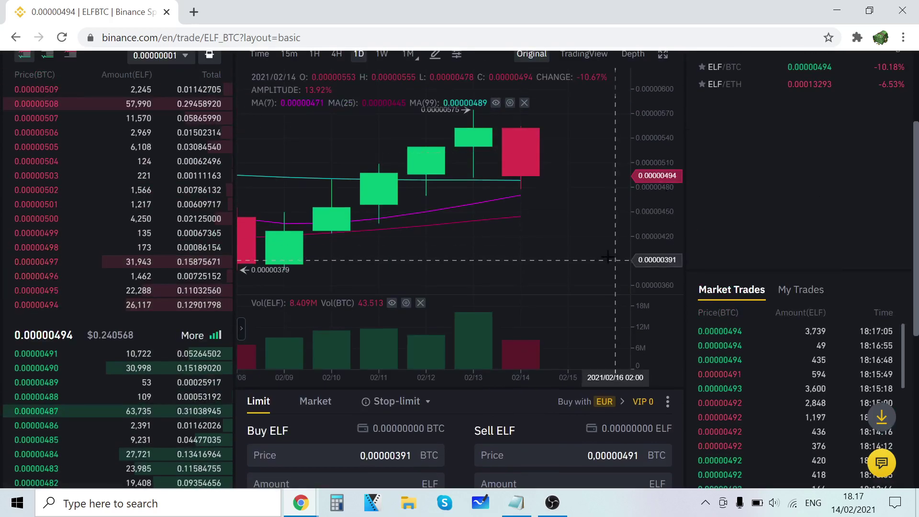
scroll(684, 256, down, 3)
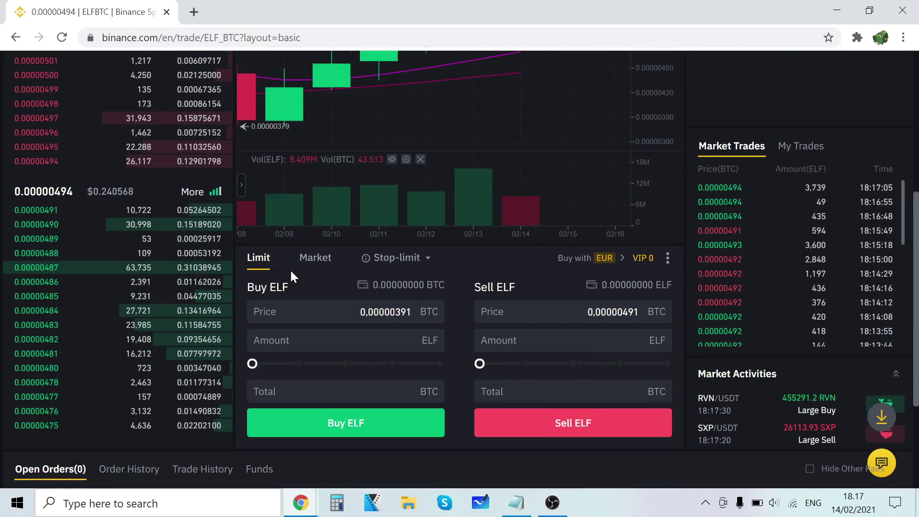
Switch the ELF/BTC order form to a market order and check the price chart and order book for the current price.
click(316, 258)
scroll(438, 277, up, 3)
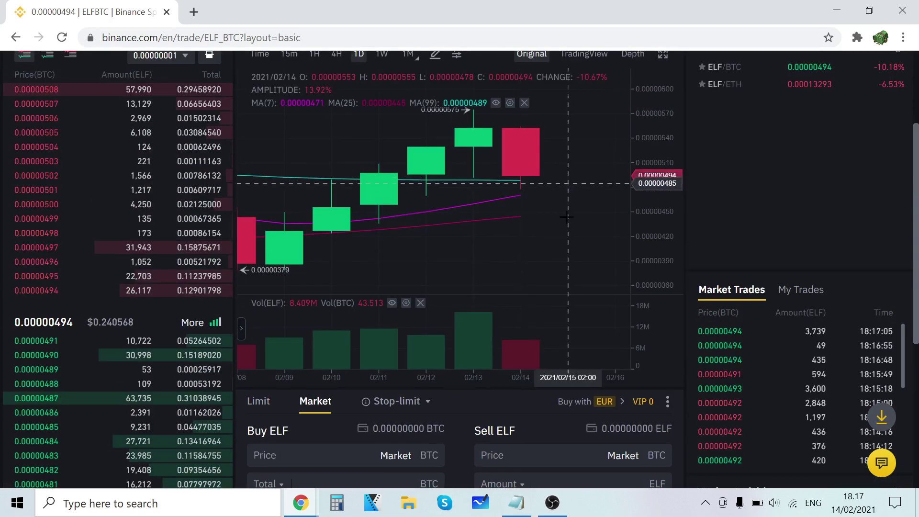
scroll(628, 214, down, 5)
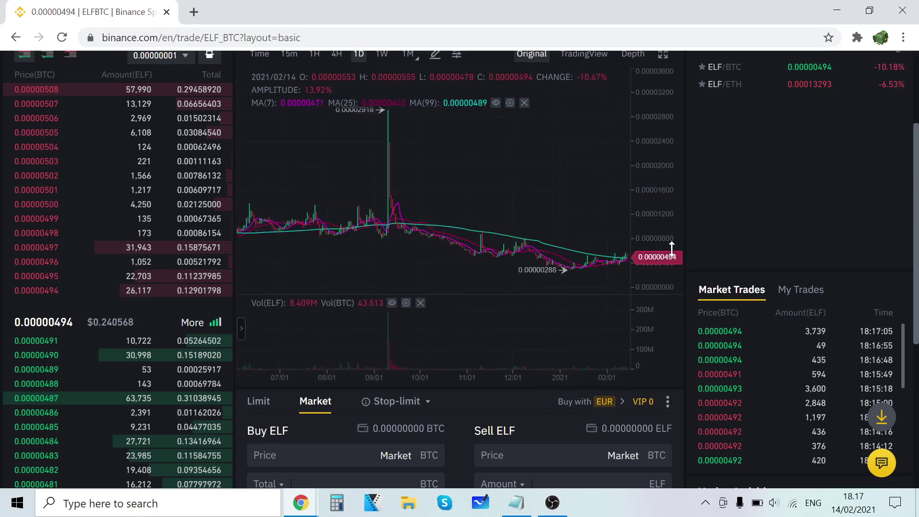
scroll(231, 277, down, 5)
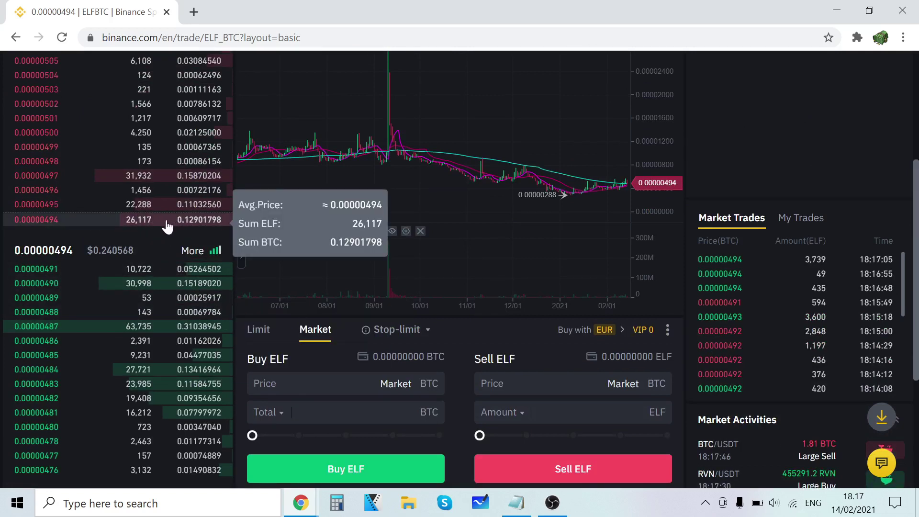
scroll(344, 340, down, 1)
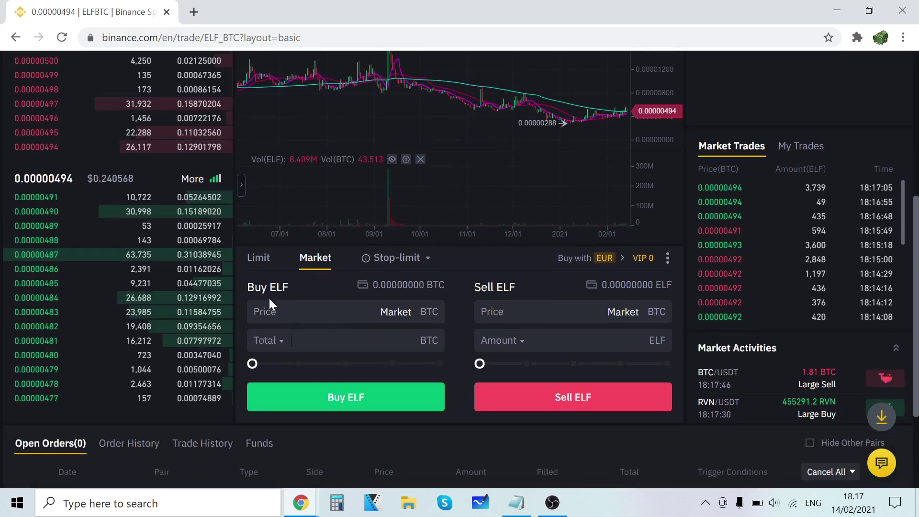
Set the ELF market buy order to use the full available BTC balance.
drag(303, 360, 369, 356)
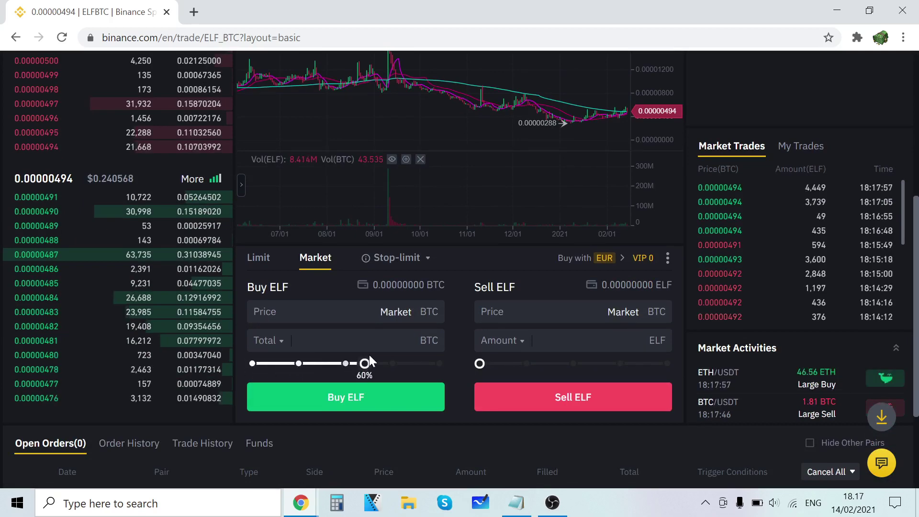
scroll(448, 344, up, 5)
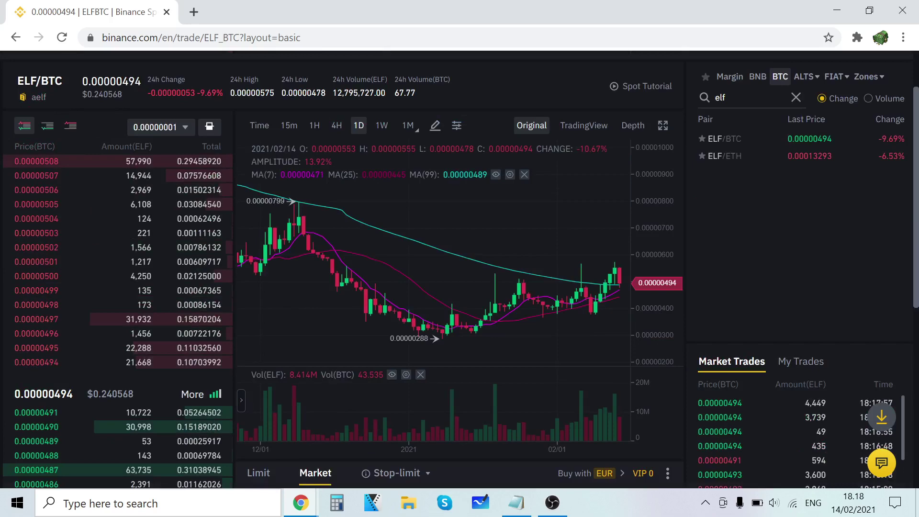
scroll(250, 58, down, 5)
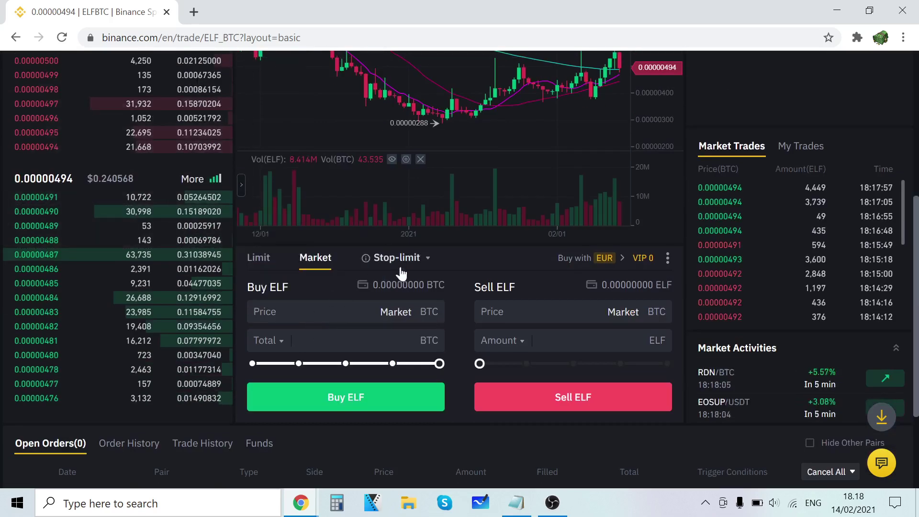
scroll(376, 273, down, 3)
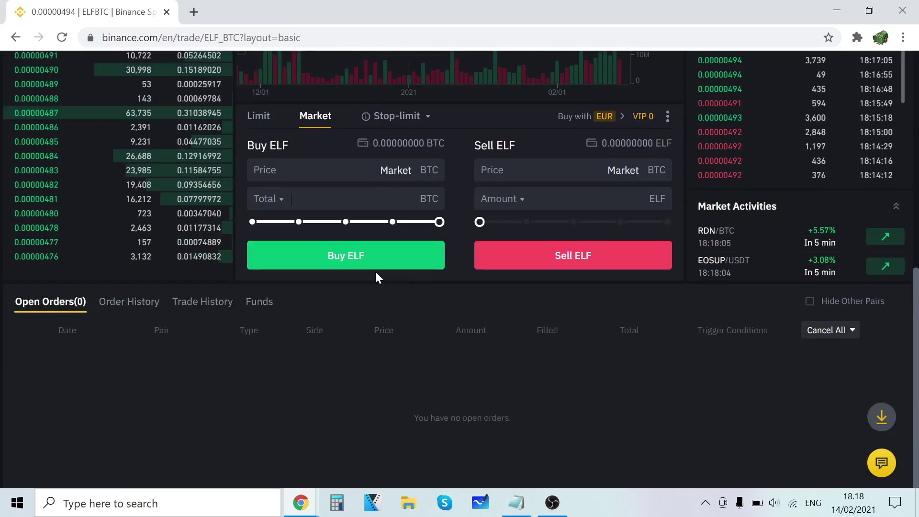
drag(438, 216, 457, 211)
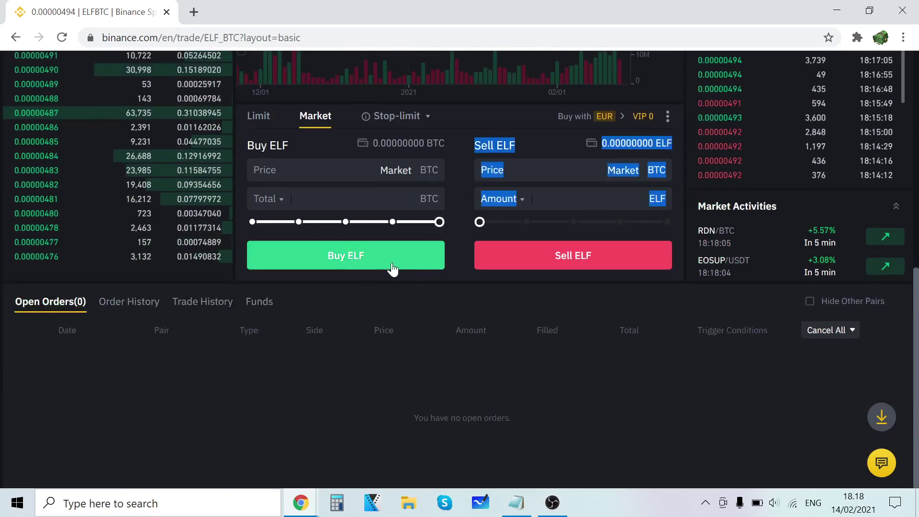
click(456, 232)
Open the Fiat and Spot wallet to view the coin balances.
scroll(421, 273, up, 9)
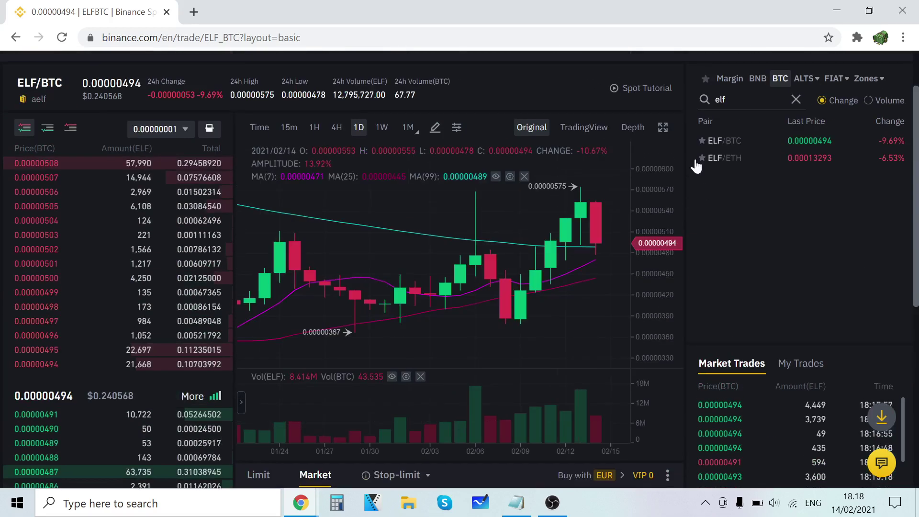
mouse_move(578, 74)
click(607, 160)
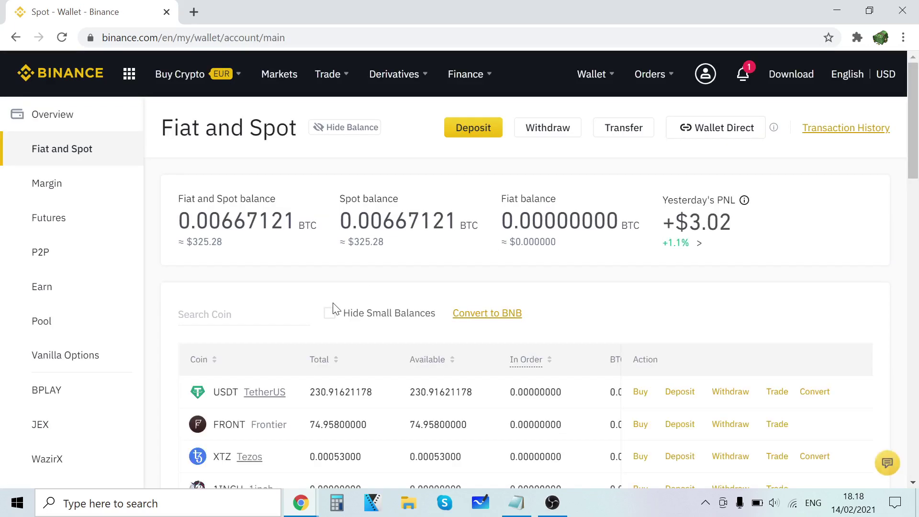
Return from the wallet to the spot trading page for BTC/USDT.
mouse_move(163, 73)
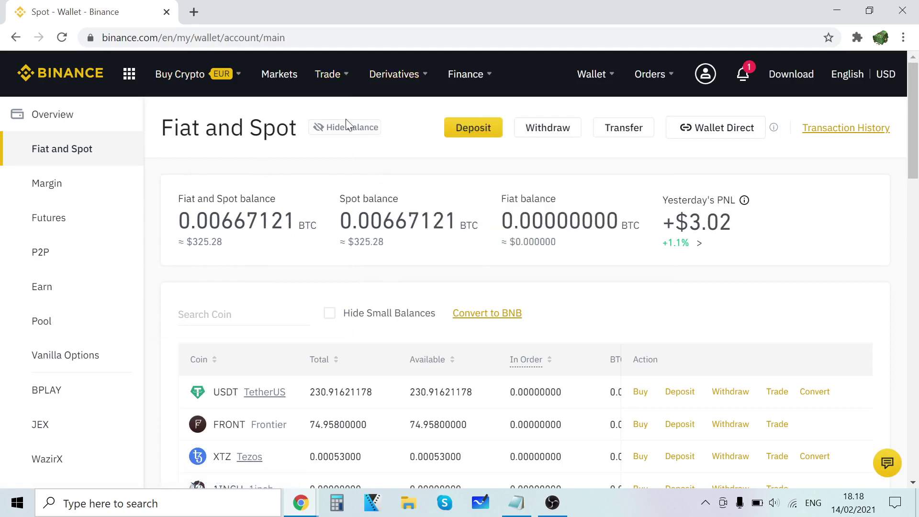
mouse_move(338, 84)
click(350, 166)
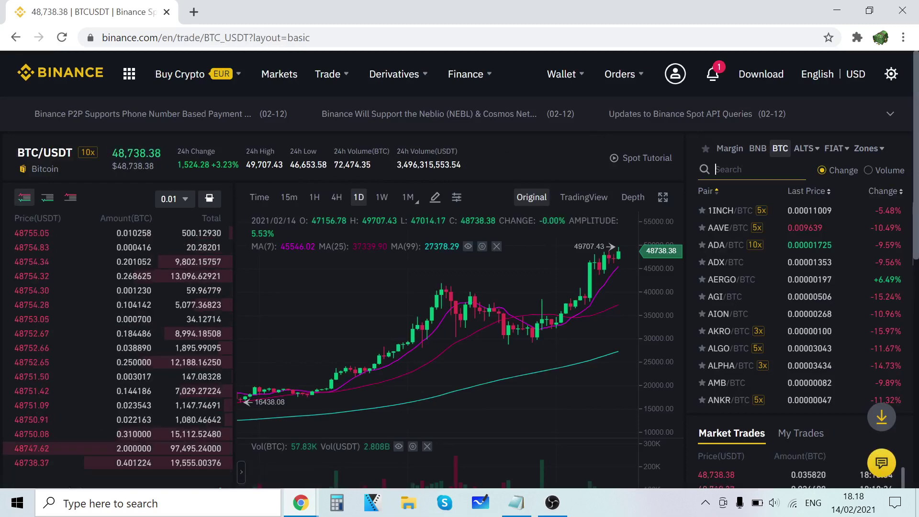
Open livecoinwatch.com in a new browser tab and look through the top coins by market cap.
click(194, 12)
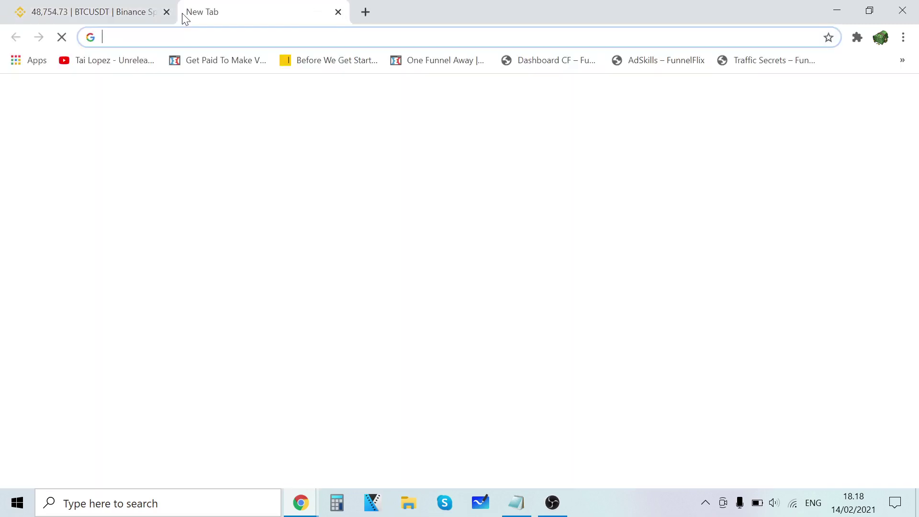
text(live)
key(Return)
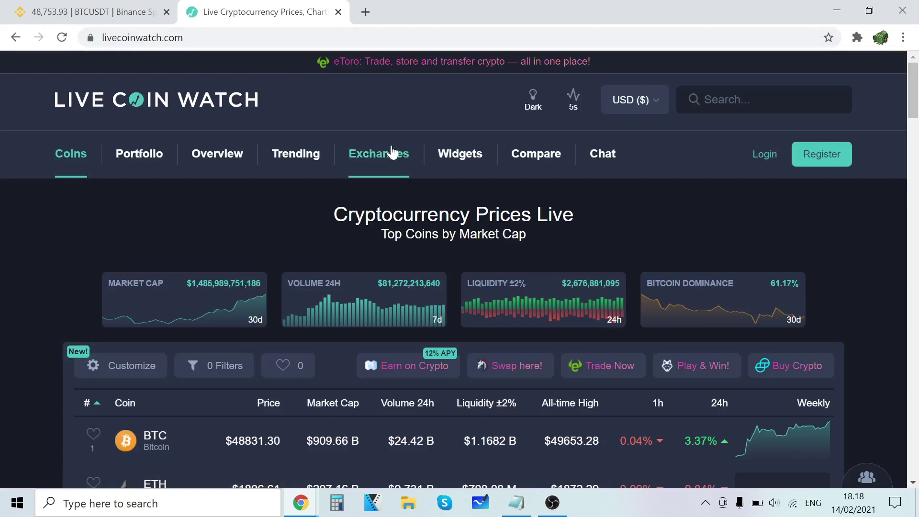
scroll(427, 172, down, 5)
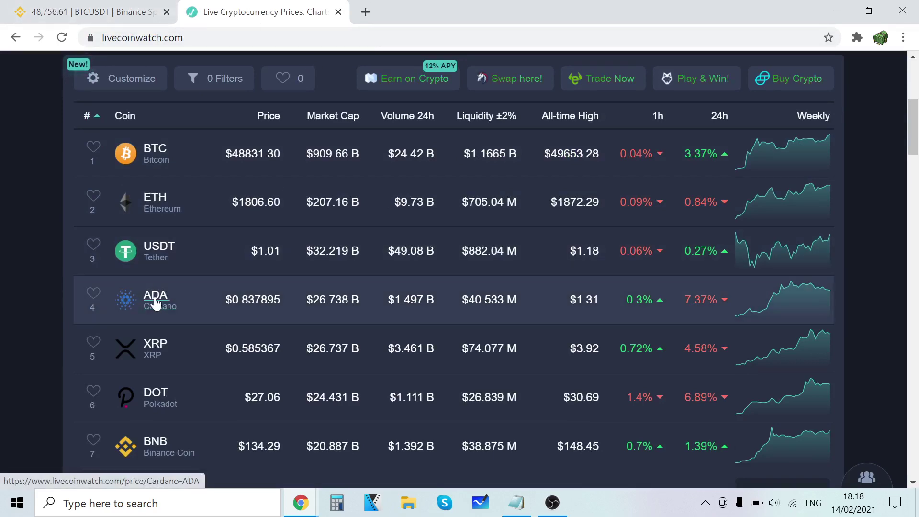
Return to the Binance trading page, search the pairs for "ada" and open the ADA/BTC market.
click(91, 12)
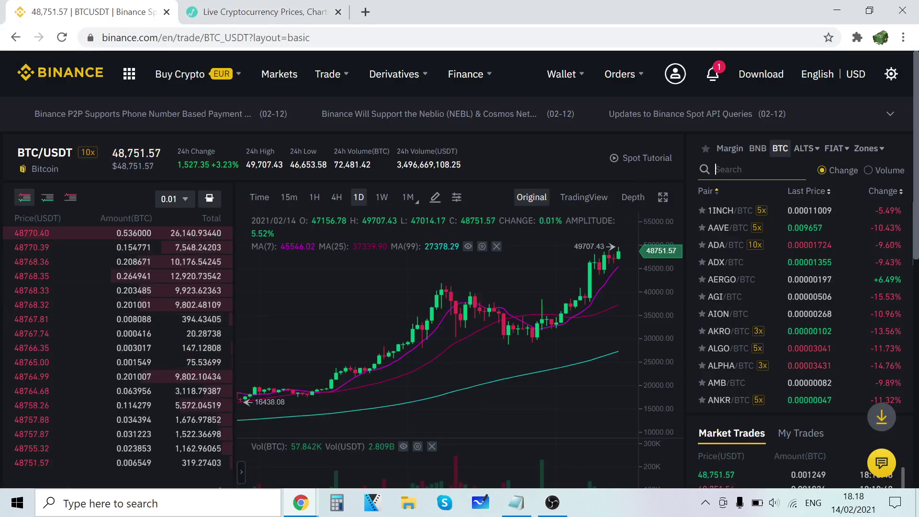
text(ada)
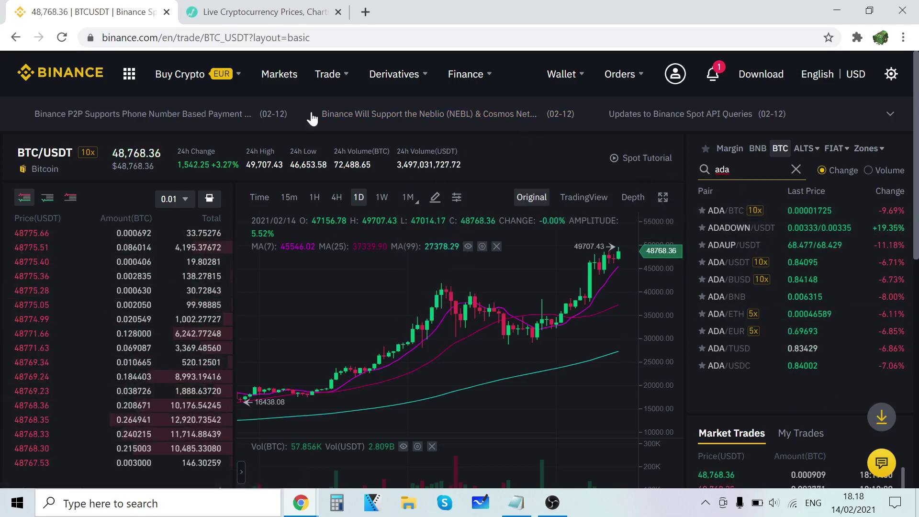
mouse_move(201, 88)
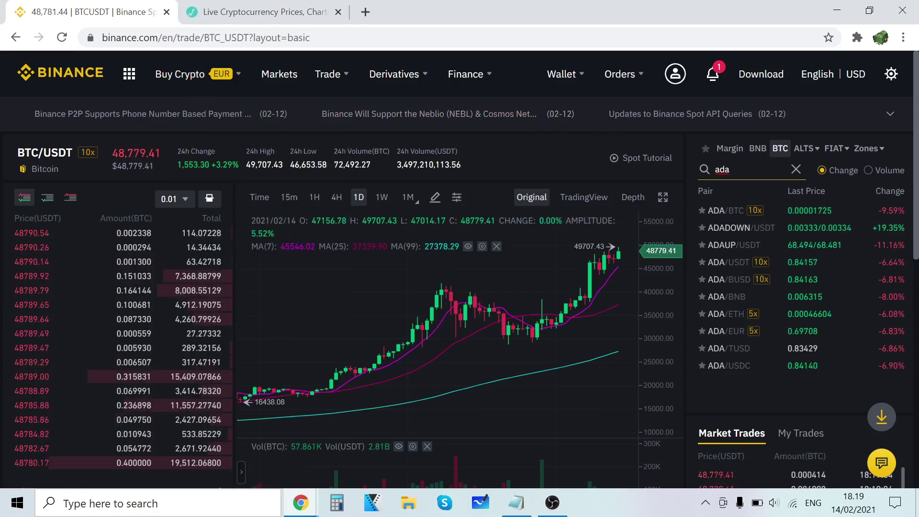
mouse_move(377, 84)
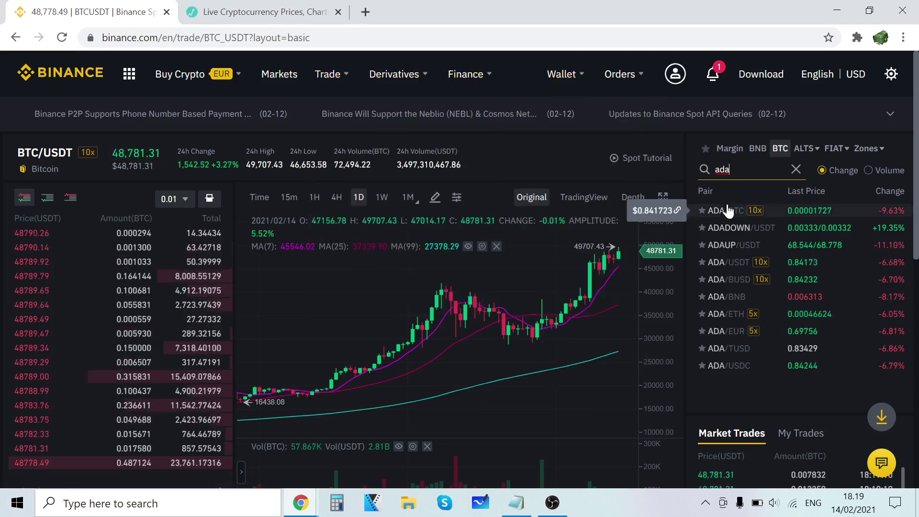
scroll(728, 205, down, 2)
click(733, 142)
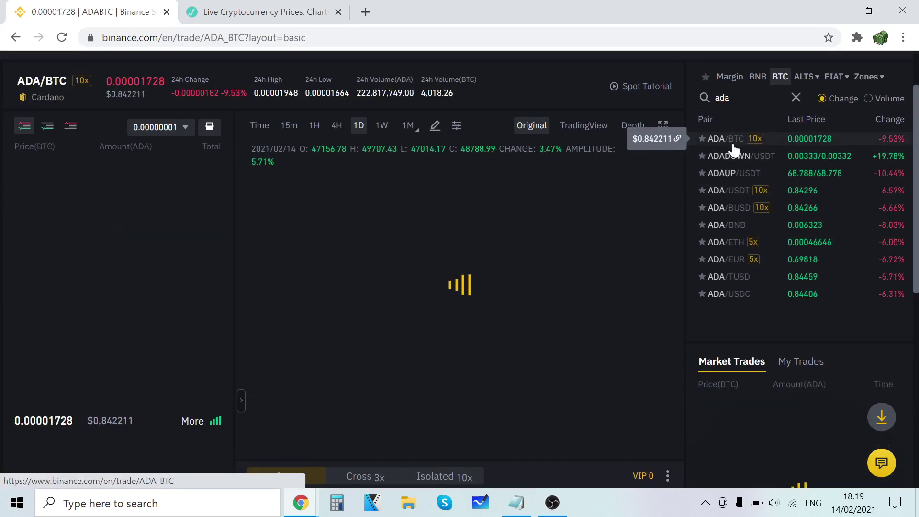
Switch the ADA/BTC order form to a market order and check the order book and price chart.
scroll(676, 109, down, 5)
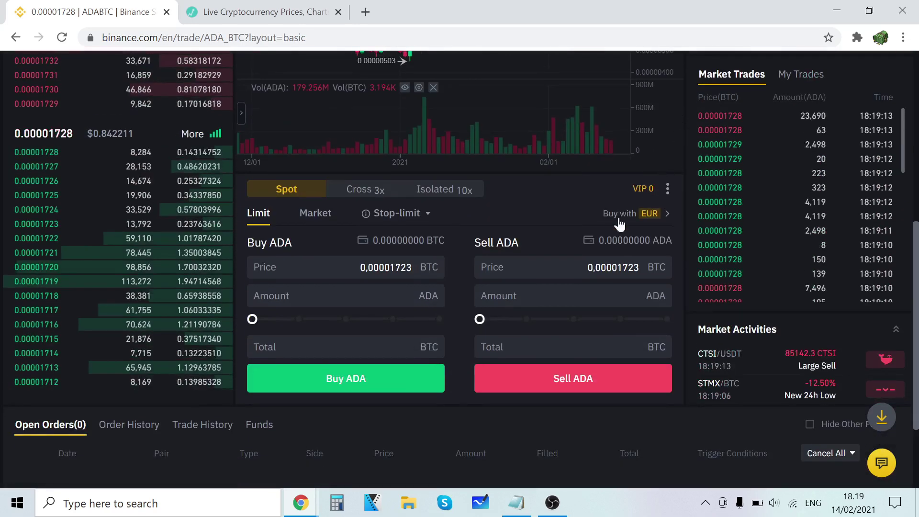
click(310, 228)
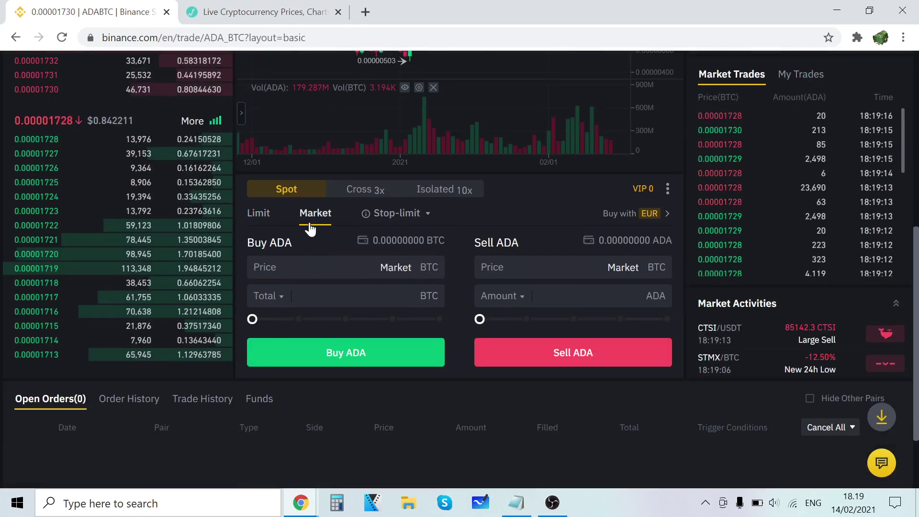
scroll(289, 266, up, 2)
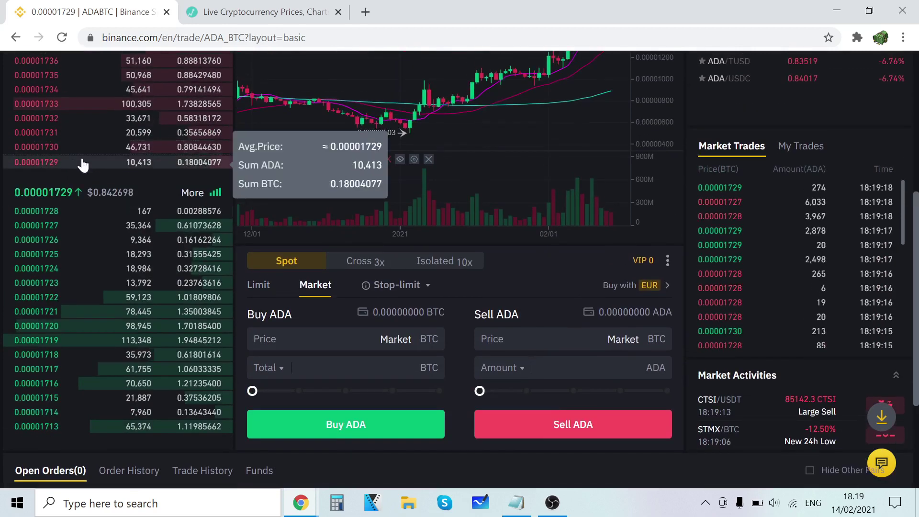
scroll(328, 300, up, 3)
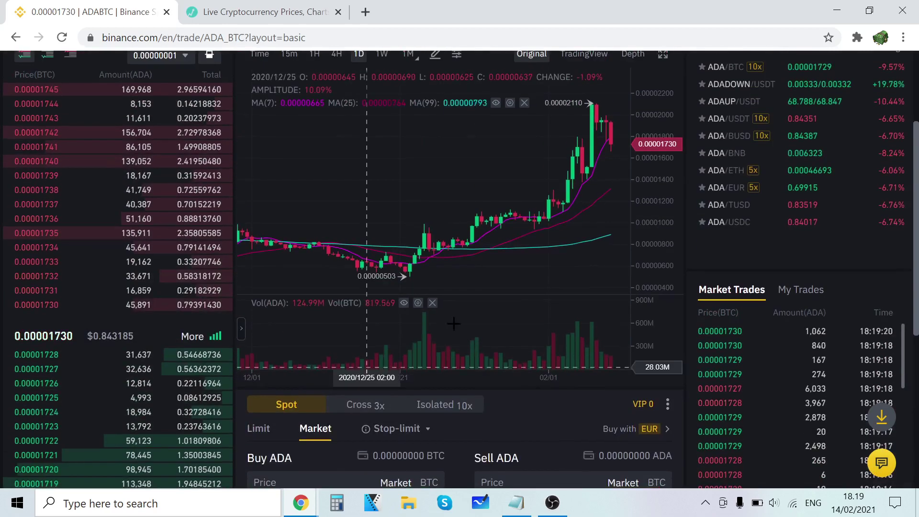
scroll(677, 273, down, 4)
scroll(680, 337, down, 1)
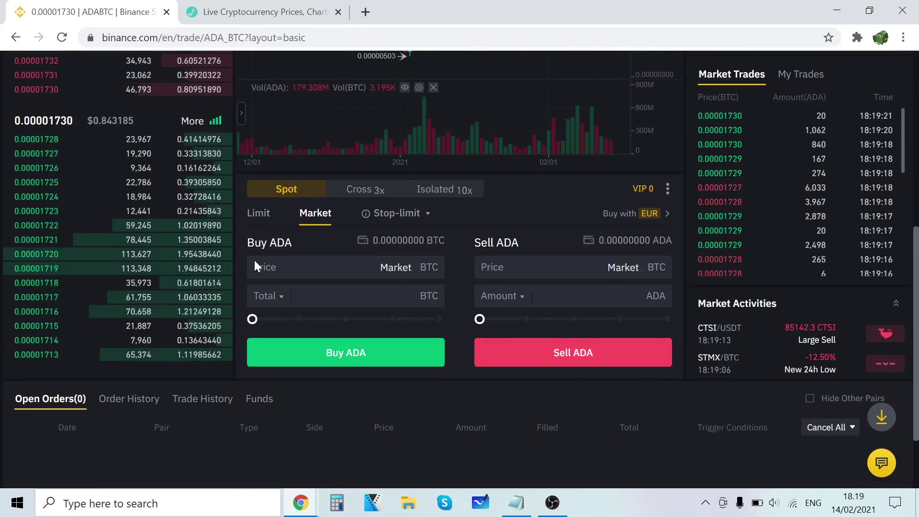
Set the ADA market buy order to use the full available BTC balance.
click(267, 330)
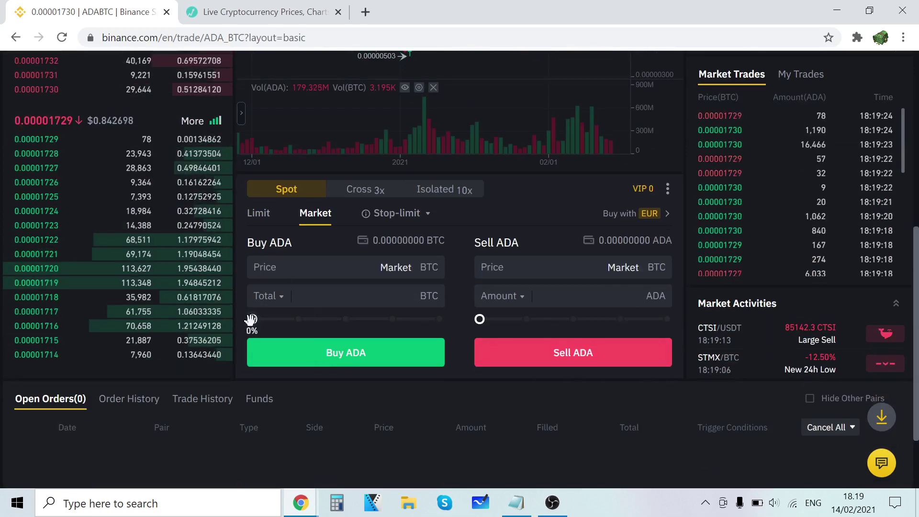
drag(404, 326, 344, 319)
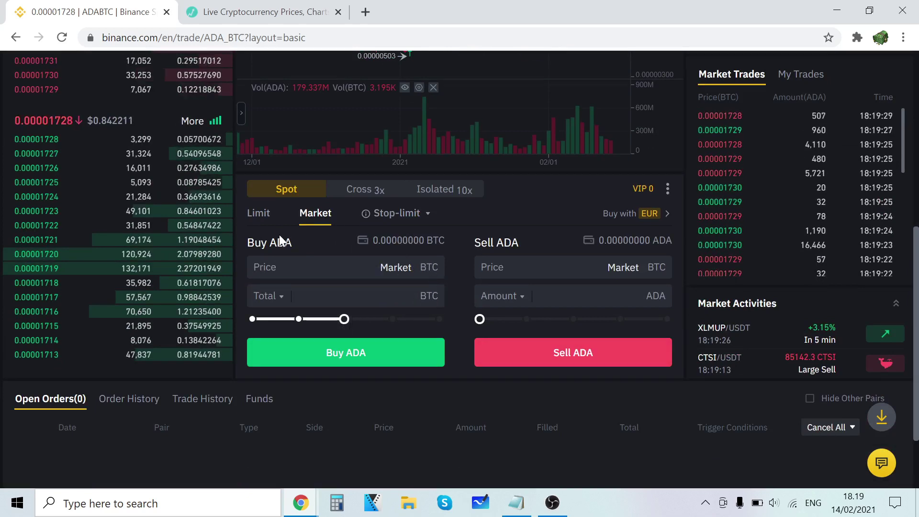
drag(344, 319, 464, 291)
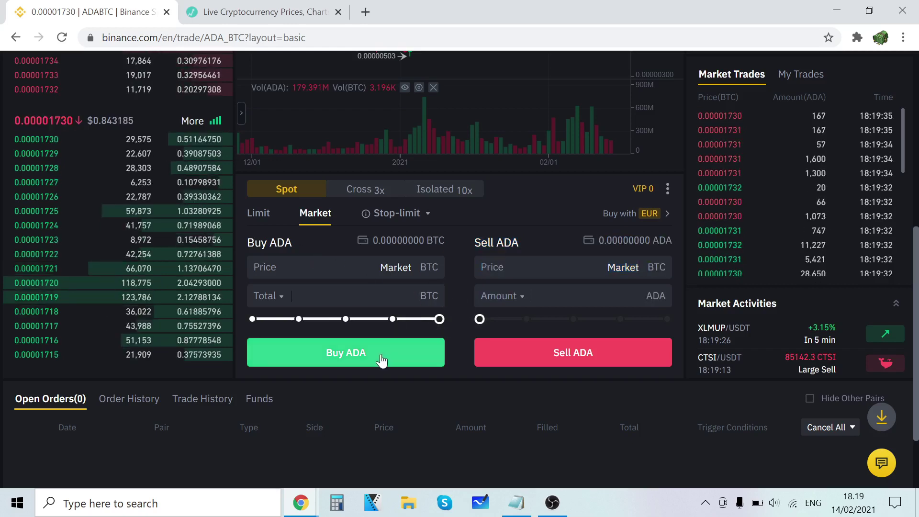
Show the list of wallet types from the ADA/BTC trading page.
scroll(480, 398, up, 6)
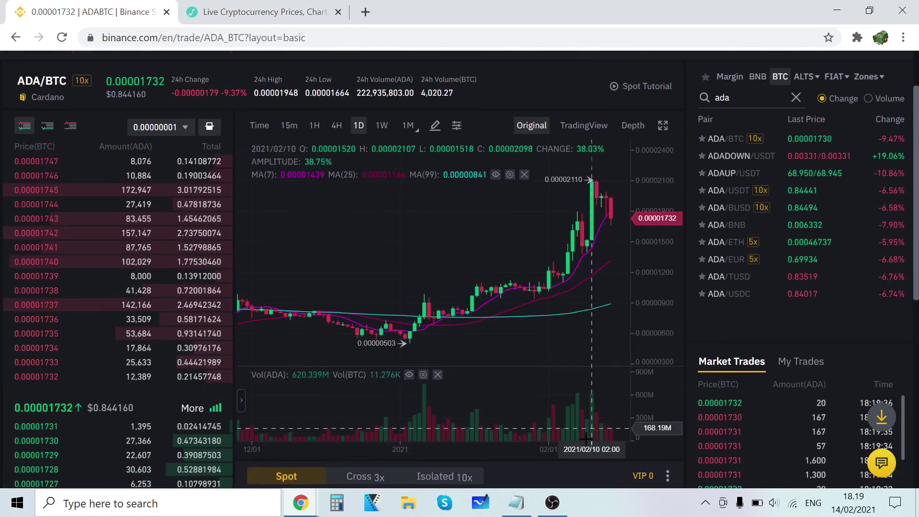
scroll(735, 418, up, 2)
mouse_move(558, 62)
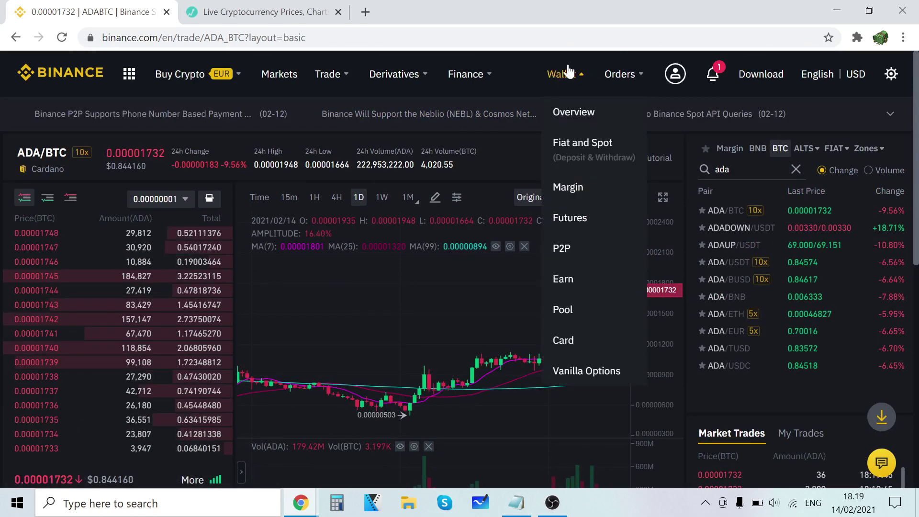
Open the ADA/BNB market from the ADA trading pairs and bring its market buy and sell forms into view.
scroll(517, 149, down, 1)
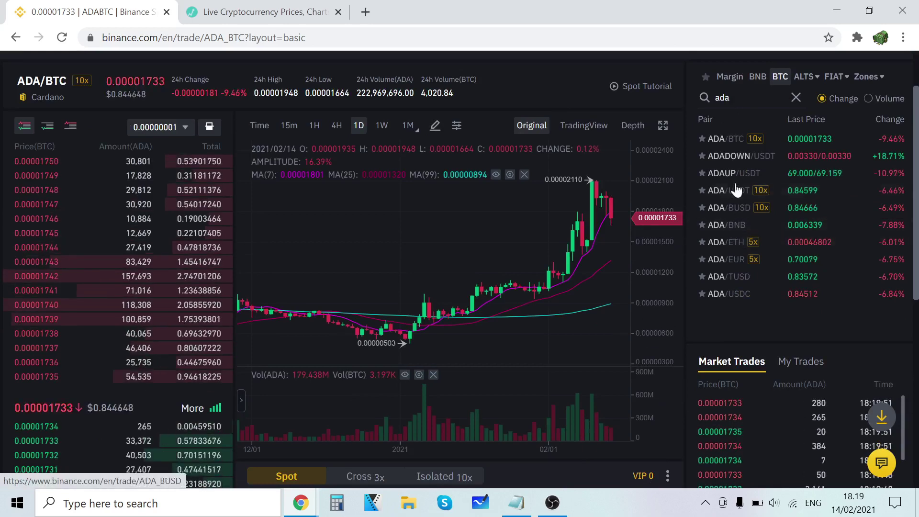
scroll(736, 190, up, 1)
mouse_move(336, 85)
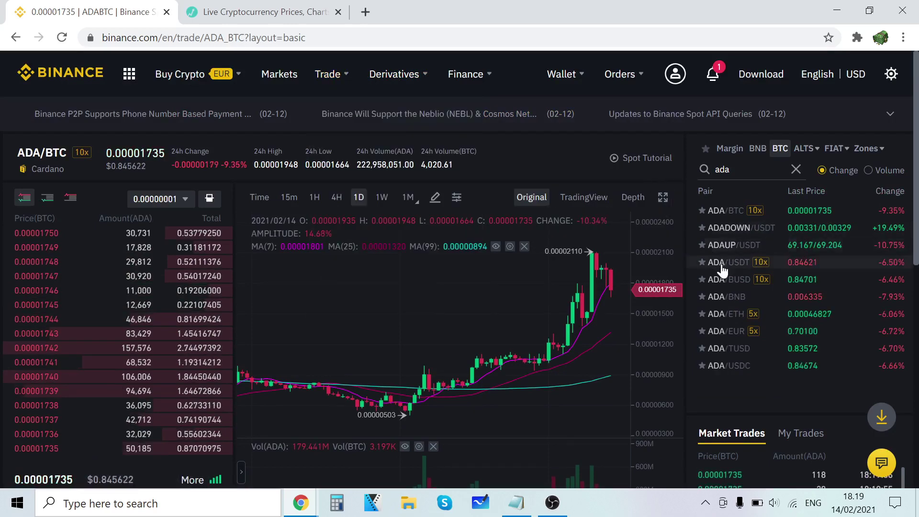
click(734, 301)
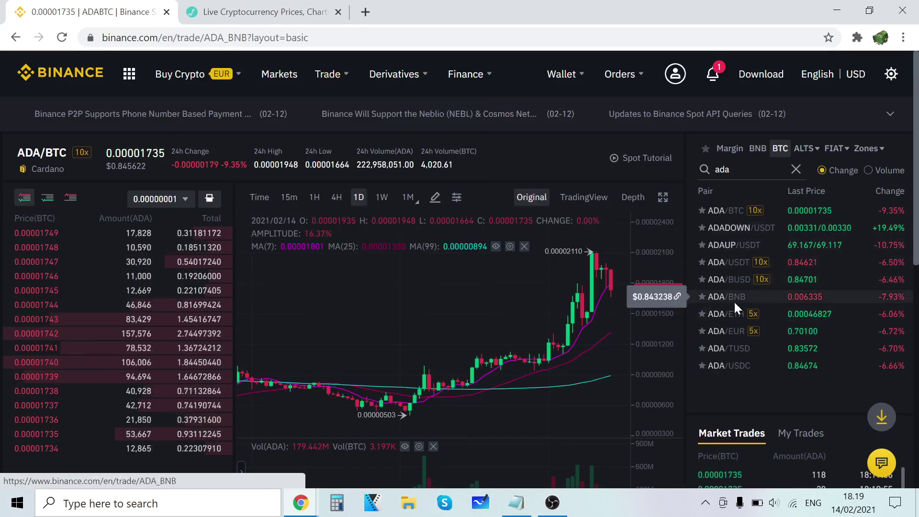
scroll(672, 177, down, 6)
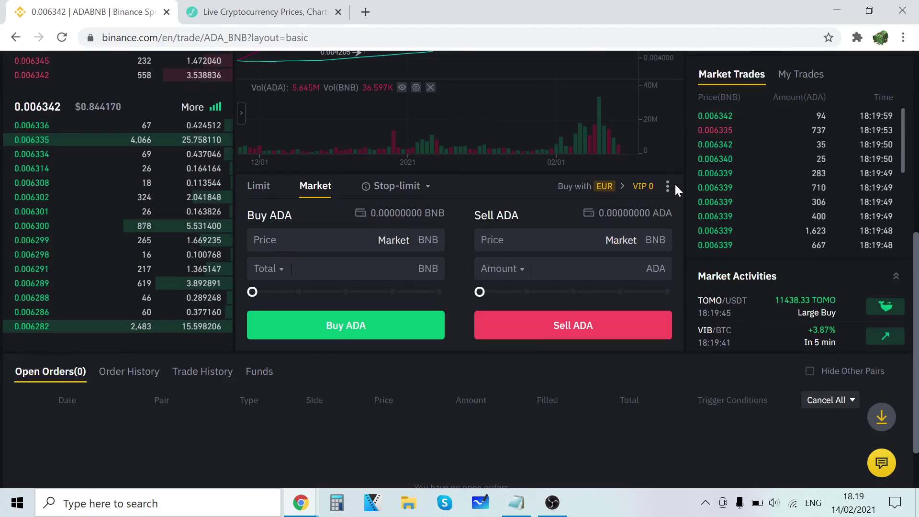
Set the ADA/BNB market sell order to 100% of the available ADA balance.
scroll(656, 321, up, 6)
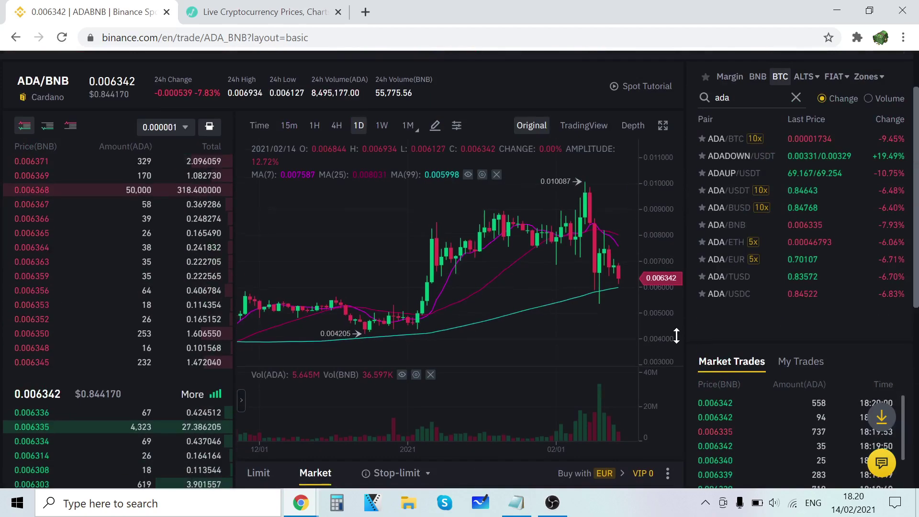
scroll(677, 336, down, 5)
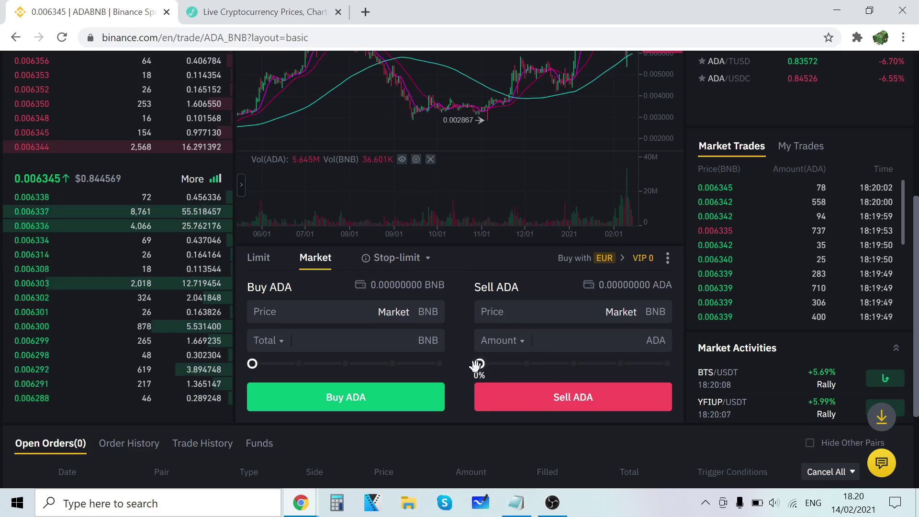
drag(479, 367, 688, 350)
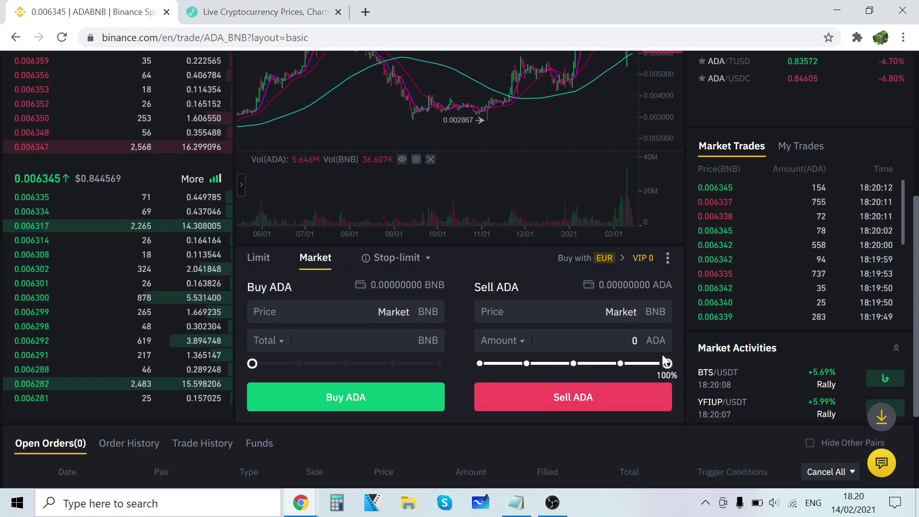
scroll(633, 323, up, 6)
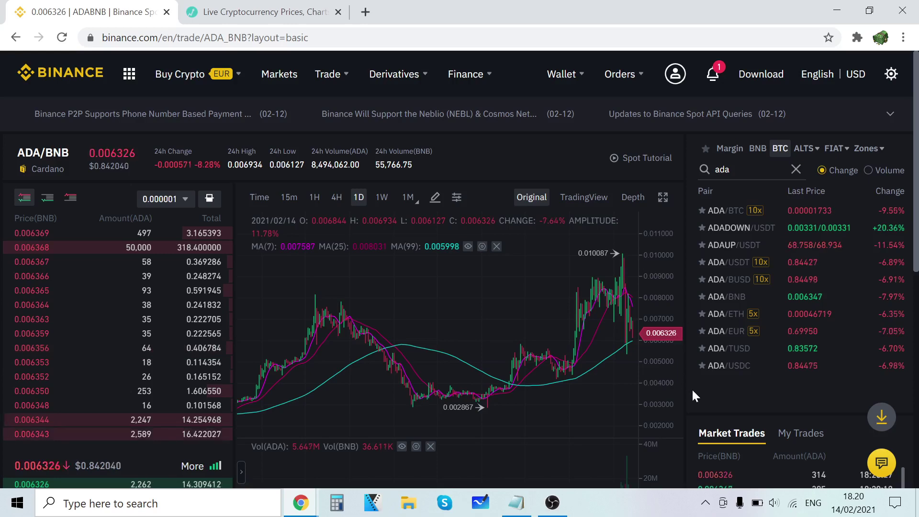
scroll(703, 386, down, 6)
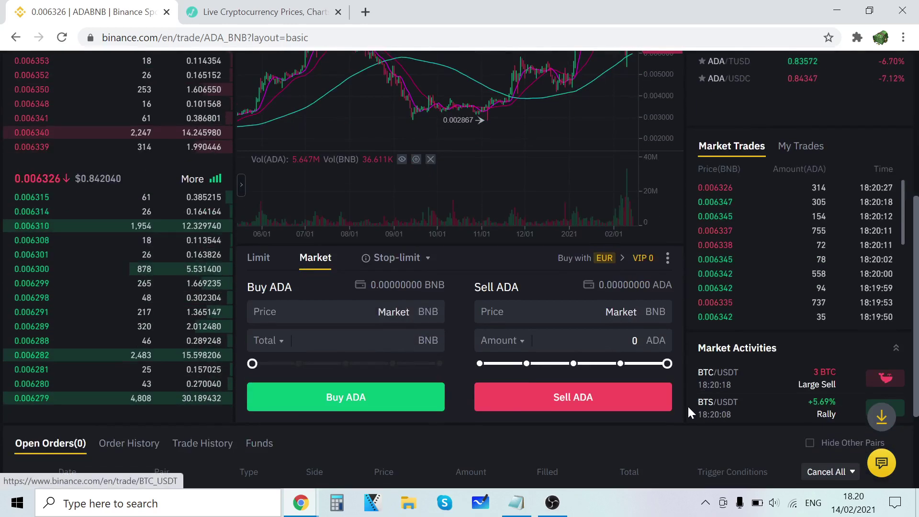
click(555, 506)
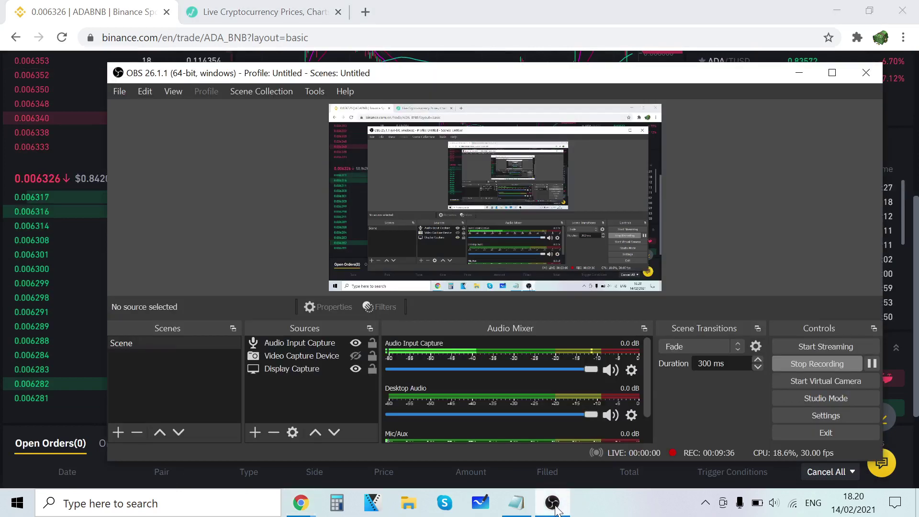
click(554, 505)
scroll(693, 375, up, 3)
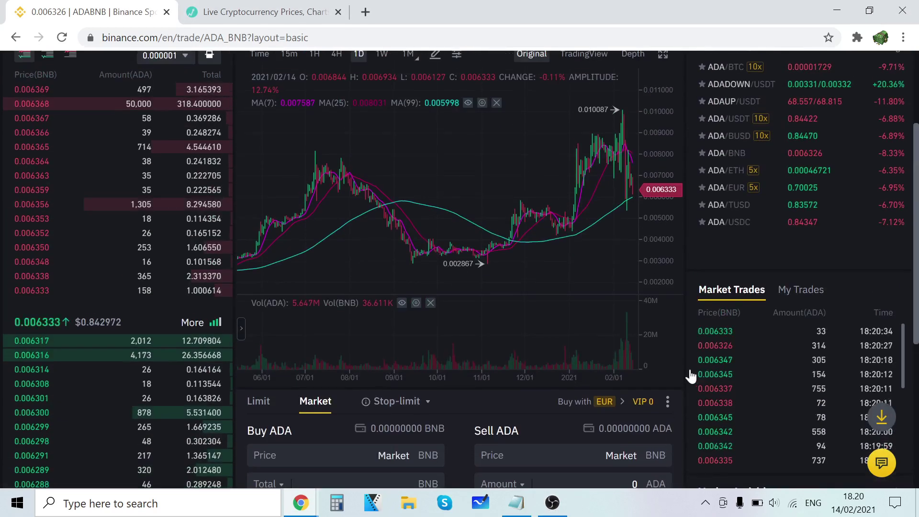
scroll(689, 352, down, 1)
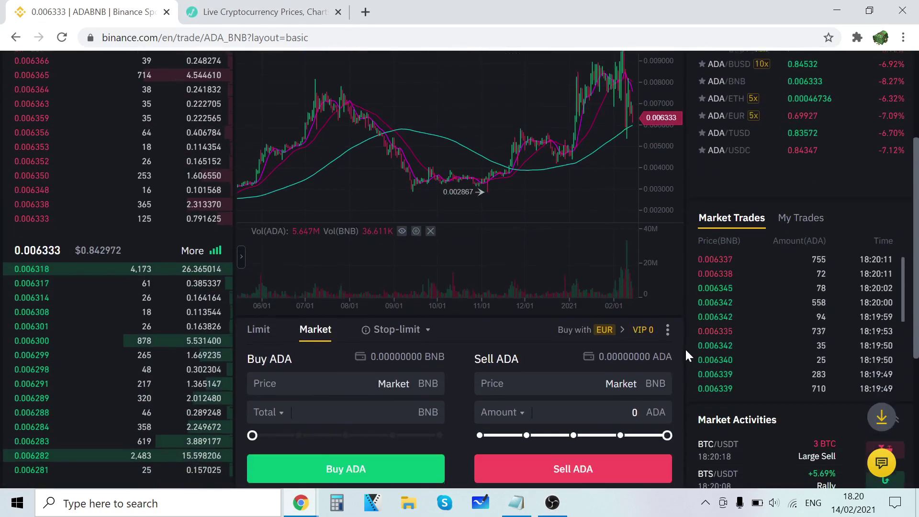
Open the ADA/EUR market from the ADA trading pairs.
scroll(685, 349, up, 4)
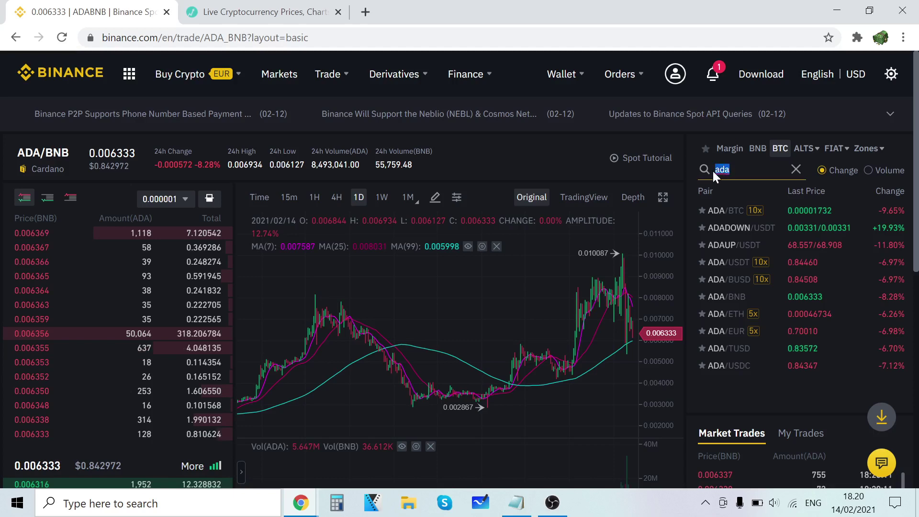
click(730, 169)
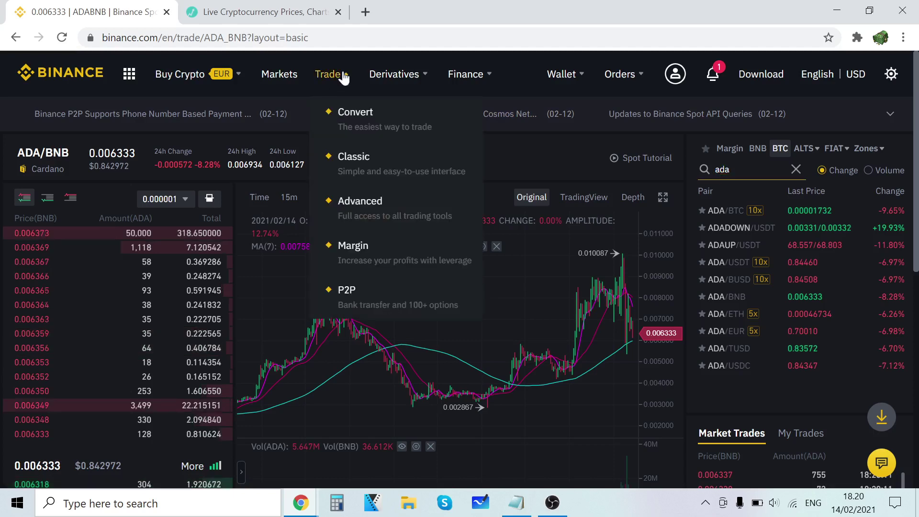
click(737, 340)
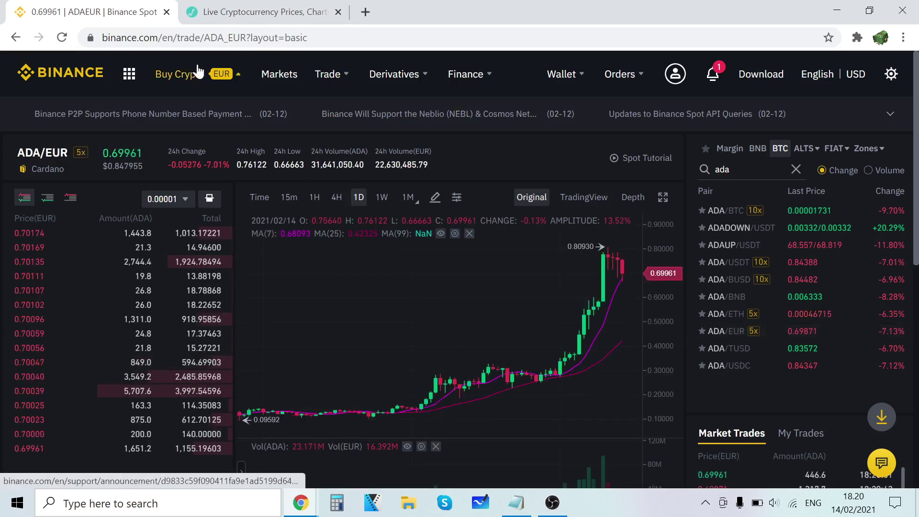
Set the ADA/EUR market sell order to 100% of the available ADA and list the EUR payment methods for buying crypto.
mouse_move(228, 76)
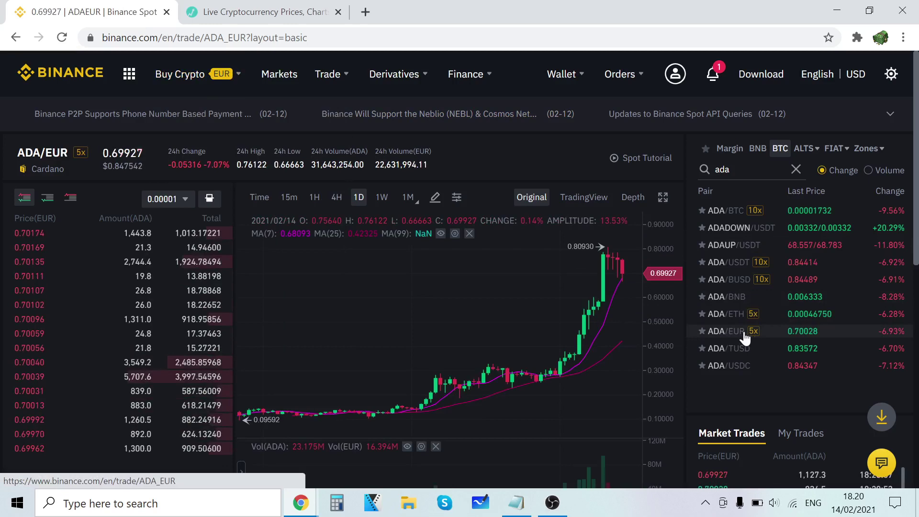
scroll(739, 338, down, 7)
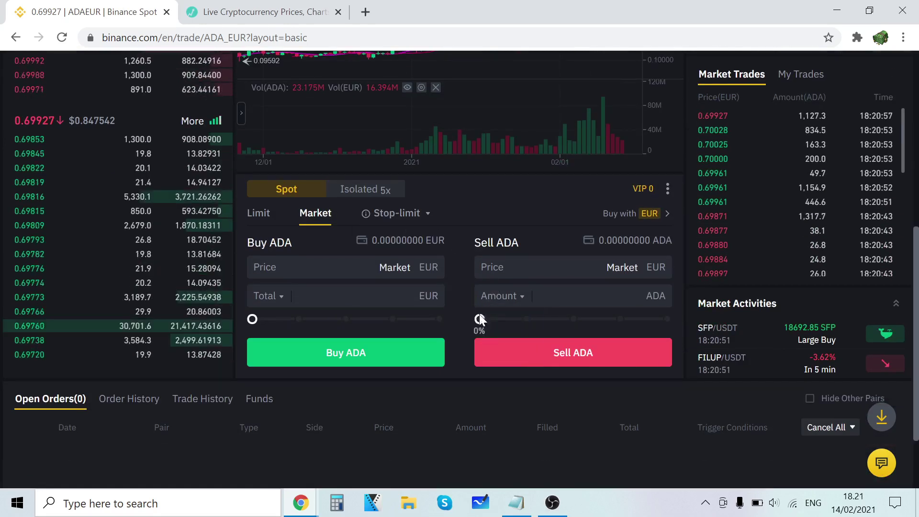
drag(539, 317, 676, 308)
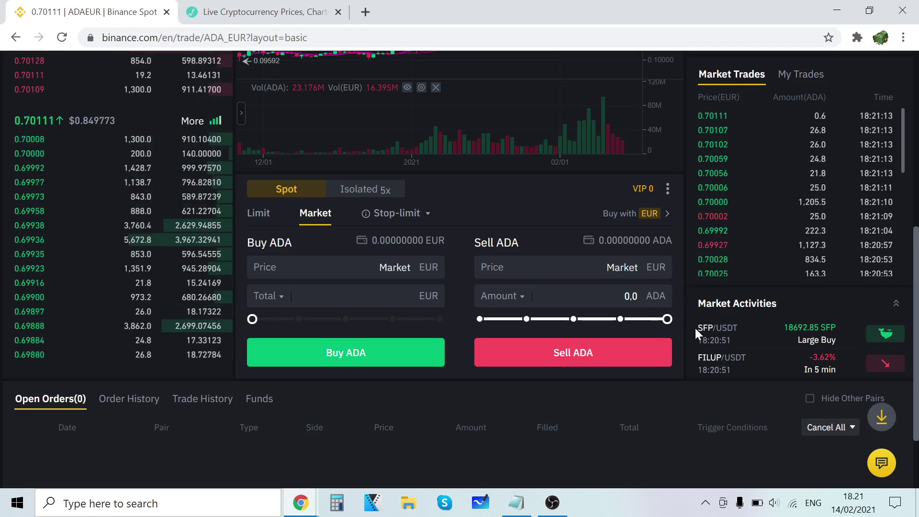
scroll(693, 329, up, 8)
mouse_move(184, 73)
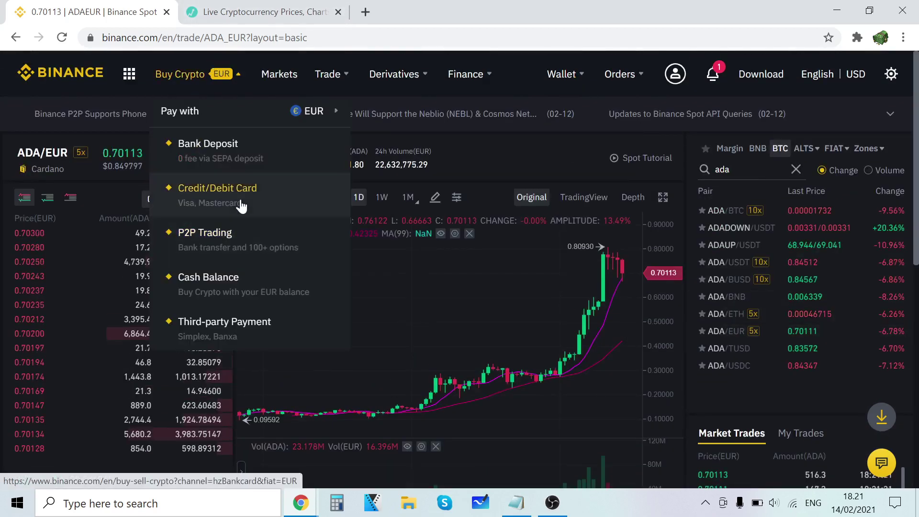
Search the trading pairs for "btc", browse the BTC pairs and clear the search.
drag(739, 172, 722, 178)
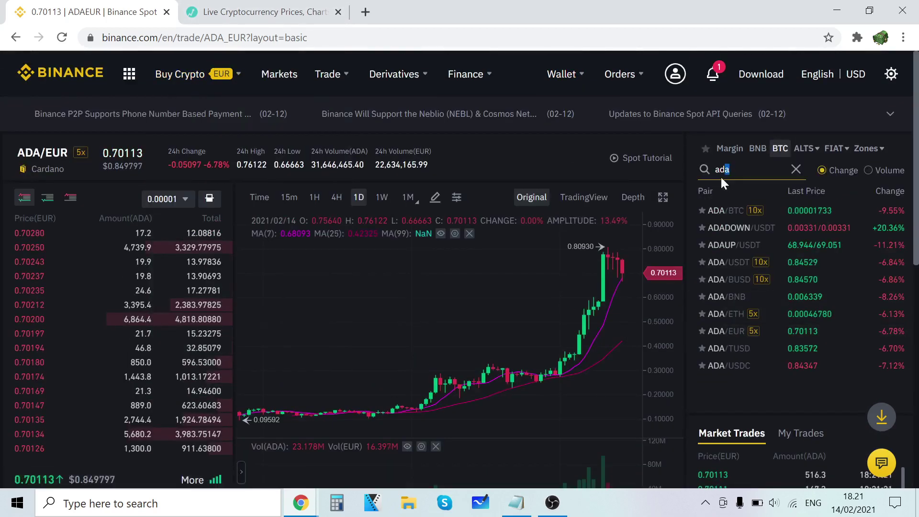
text(btc)
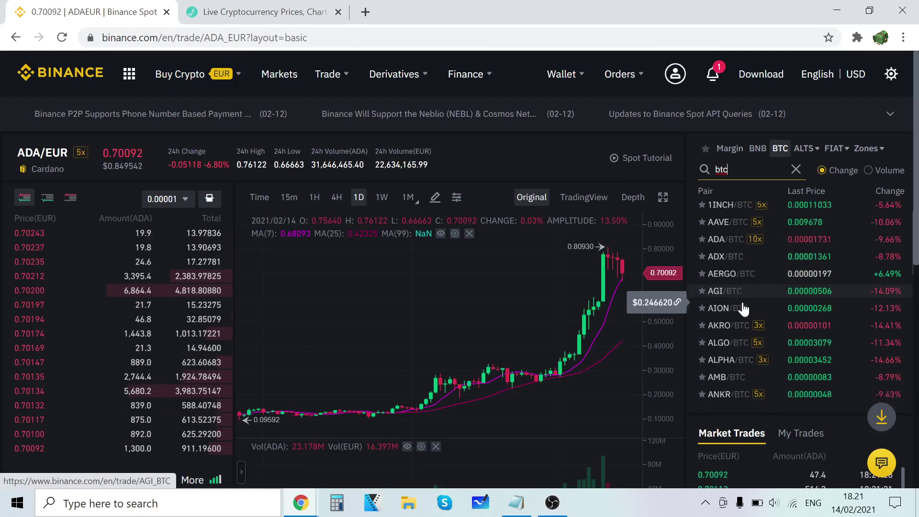
scroll(748, 311, down, 5)
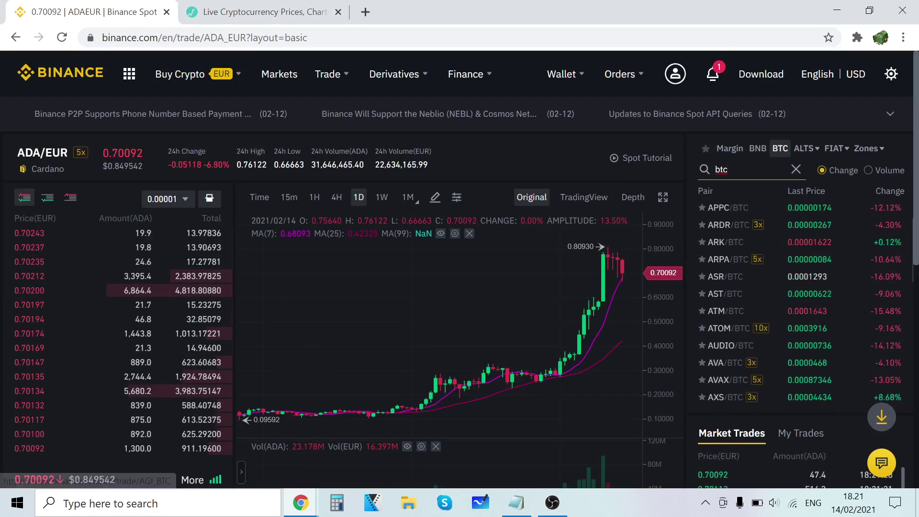
click(796, 169)
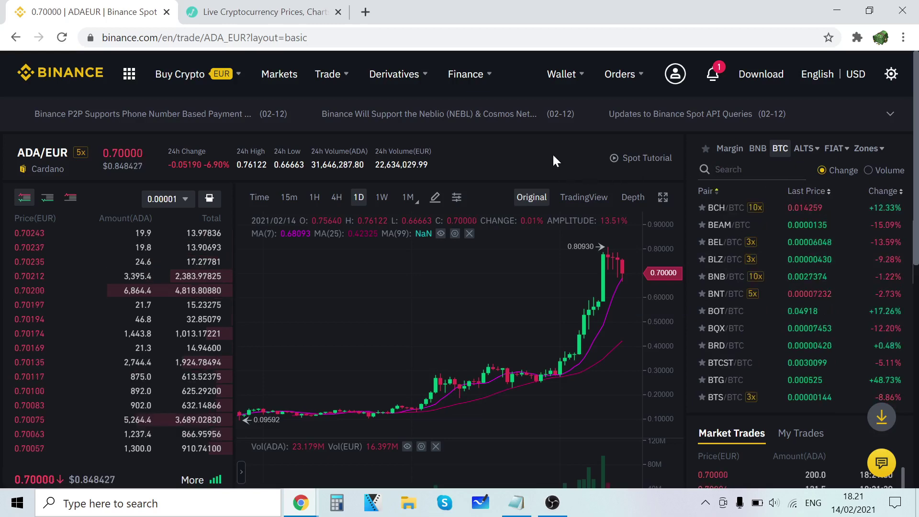
Open a wallet page from the ADA/EUR trading page.
mouse_move(553, 81)
click(581, 158)
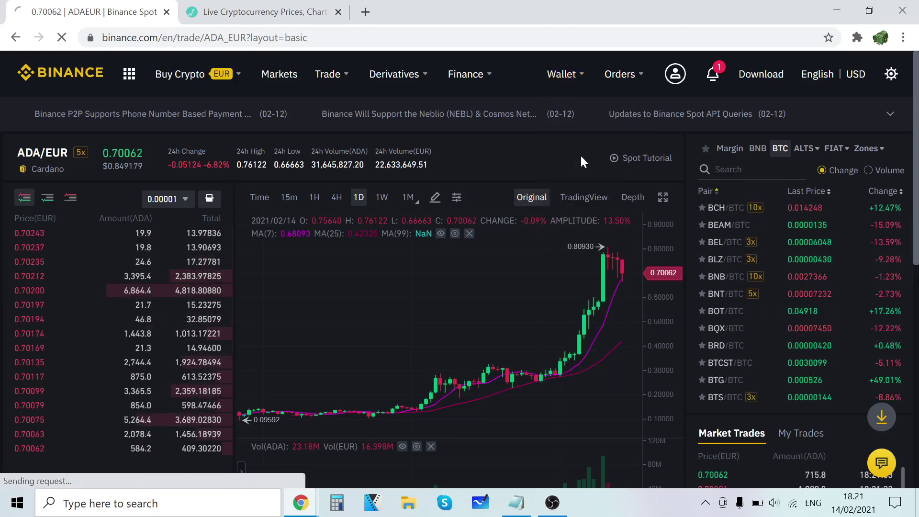